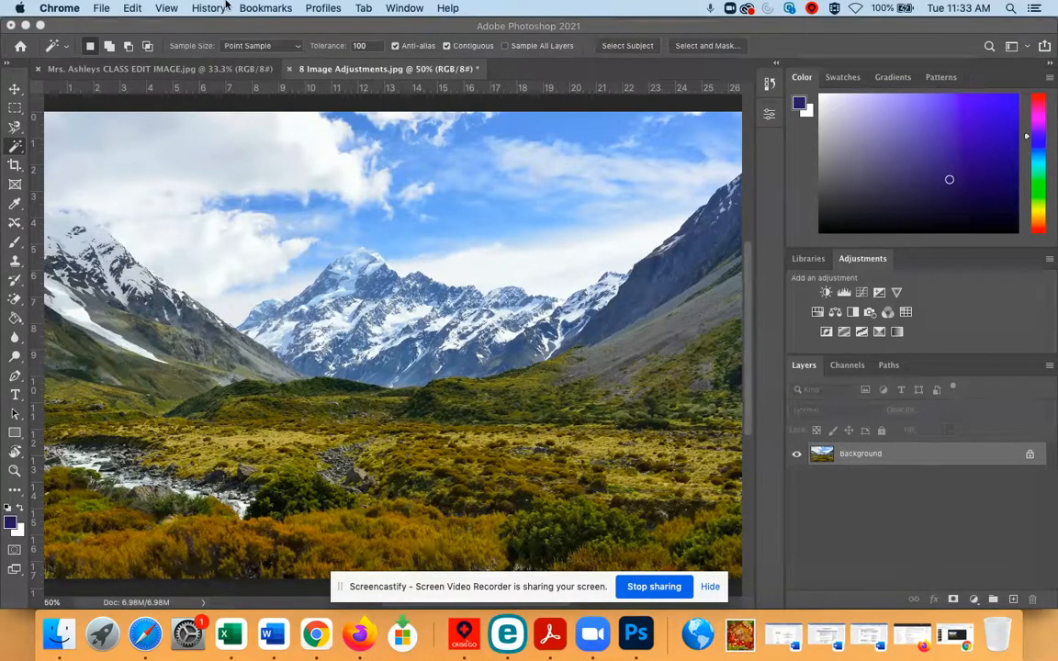
Duplicate the Background layer within the same document, keeping the name "Background copy"
left_click(229, 142)
left_click(225, 8)
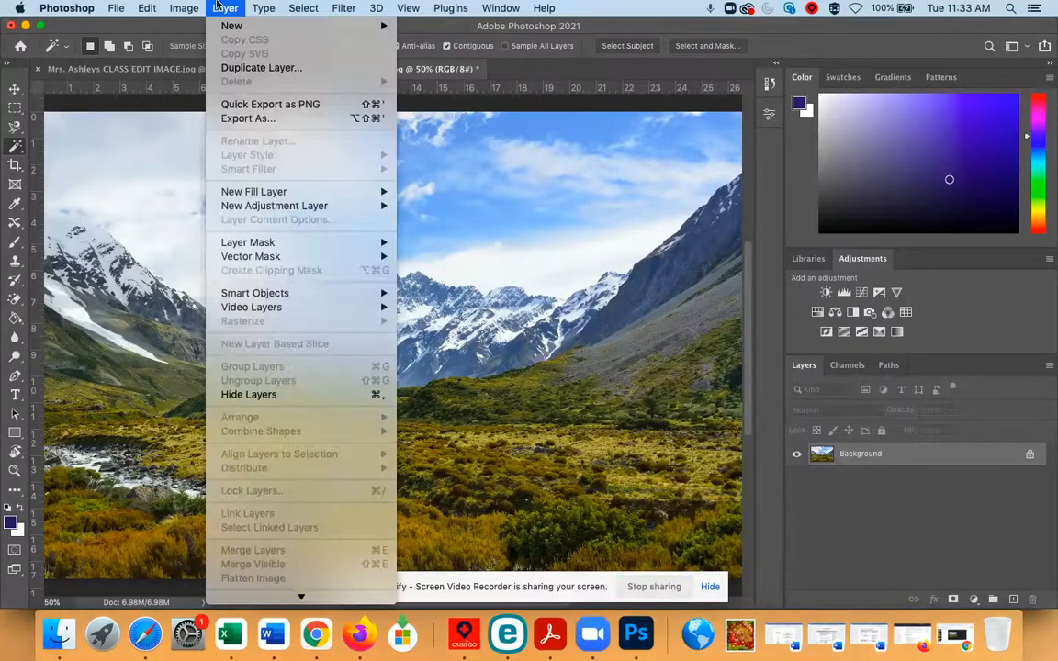
left_click(264, 70)
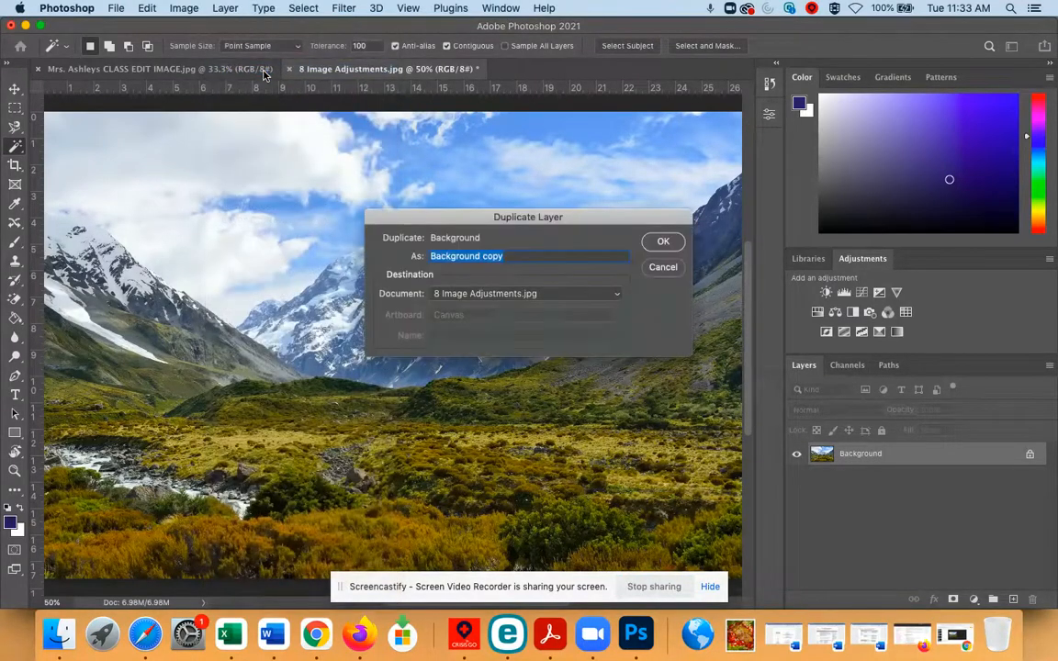
left_click(660, 243)
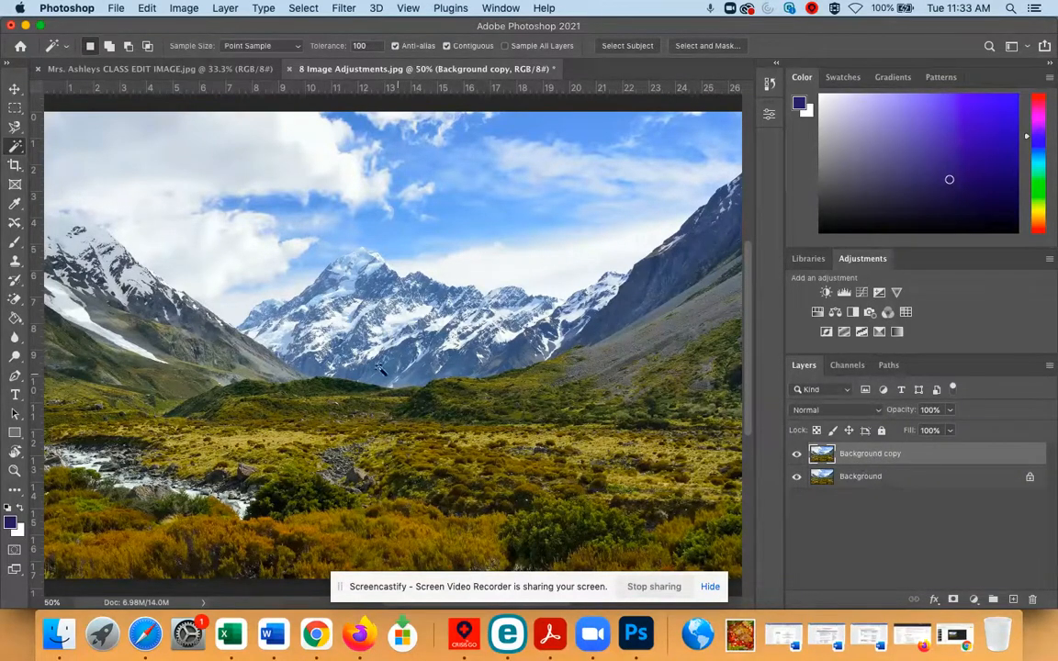
Open the Filter Gallery for the Background copy layer and reduce the preview to 50% to show the whole image
left_click(341, 8)
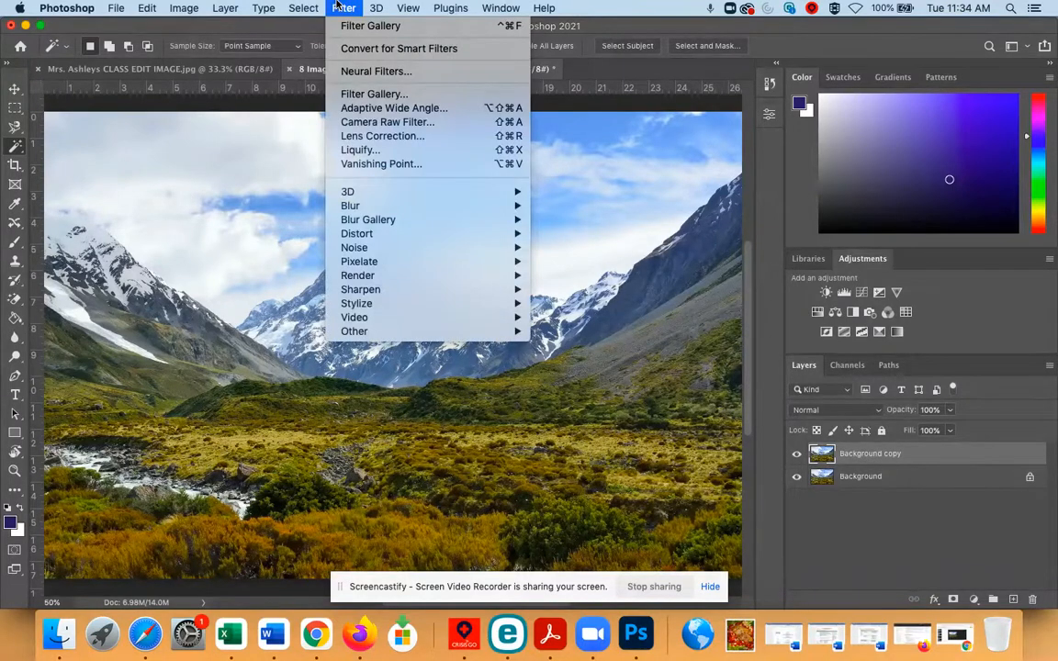
left_click(385, 96)
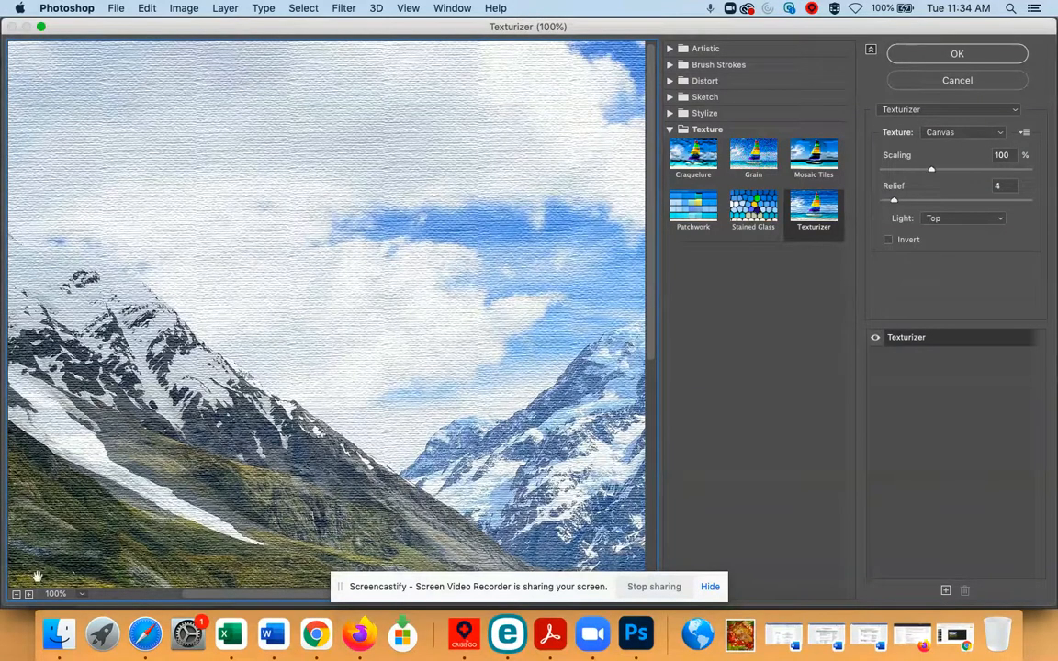
left_click(17, 595)
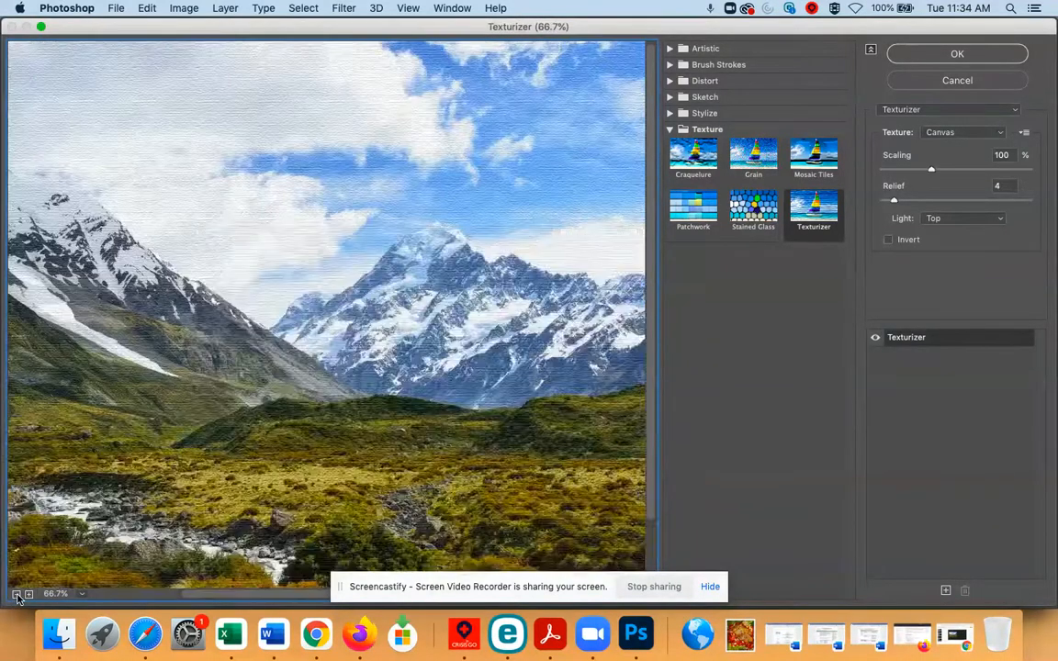
left_click(17, 595)
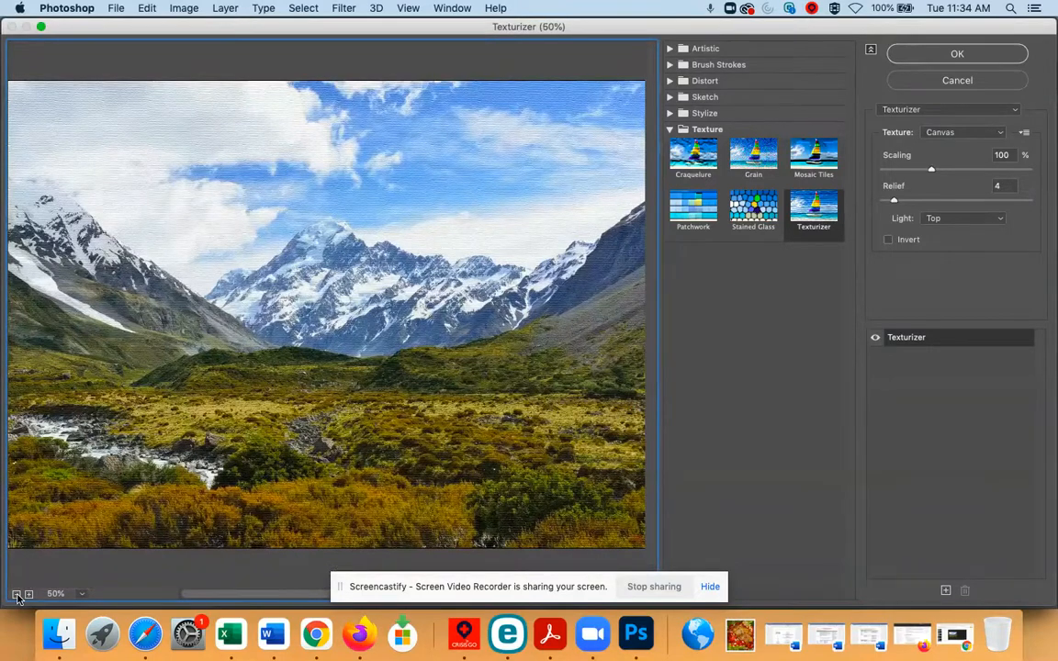
Browse the Artistic, Brush Strokes and Distort filter categories and preview the Colored Pencil effect on the image
left_click(670, 130)
left_click(670, 51)
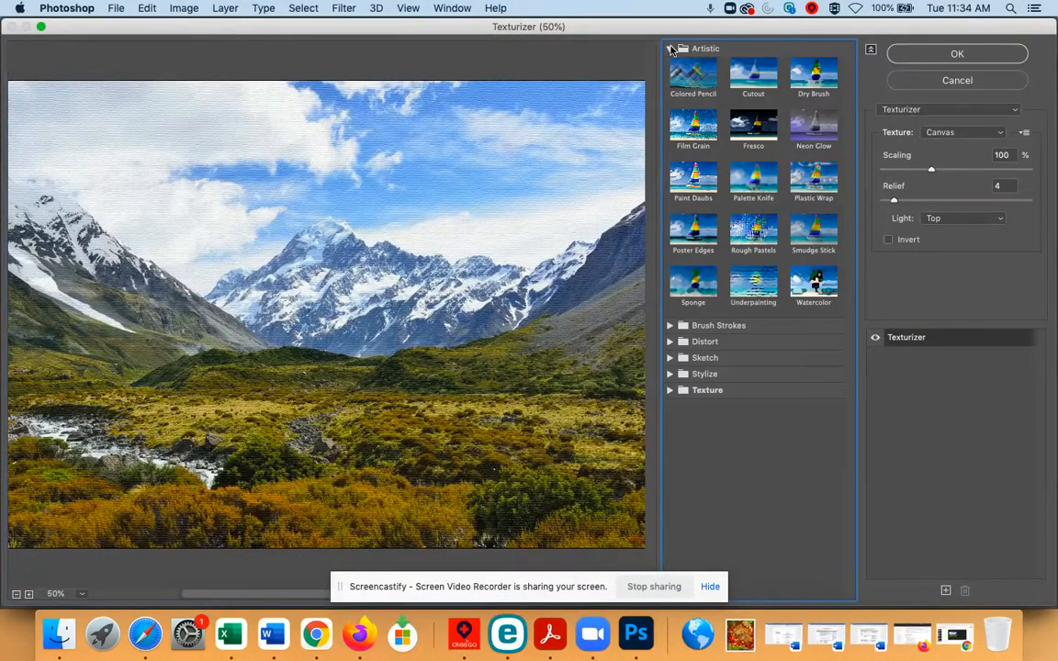
left_click(670, 52)
left_click(669, 64)
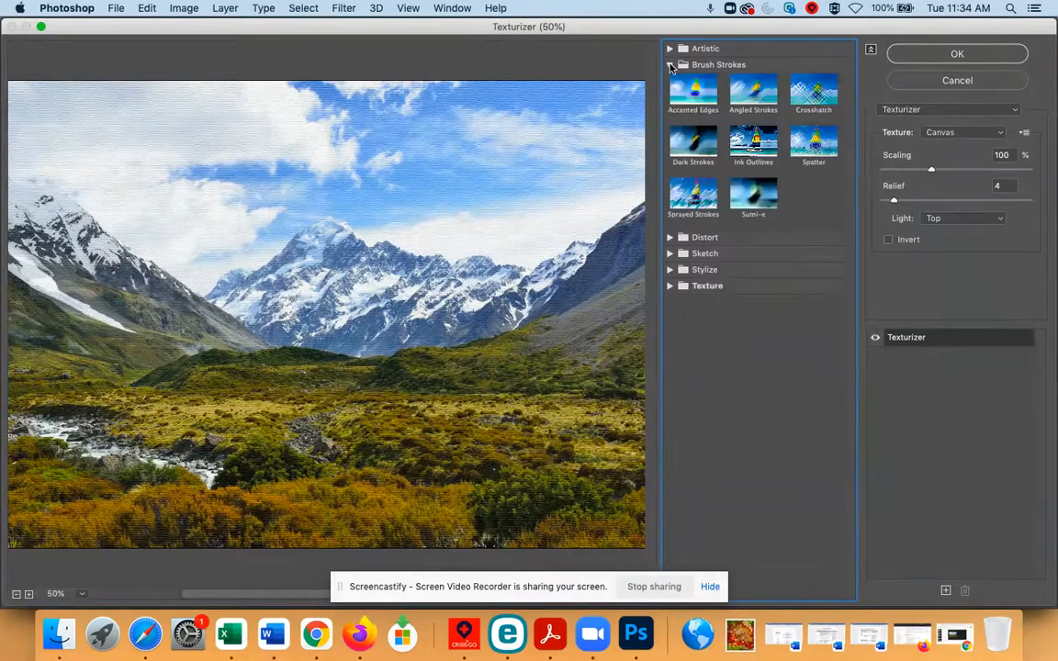
left_click(669, 64)
left_click(670, 80)
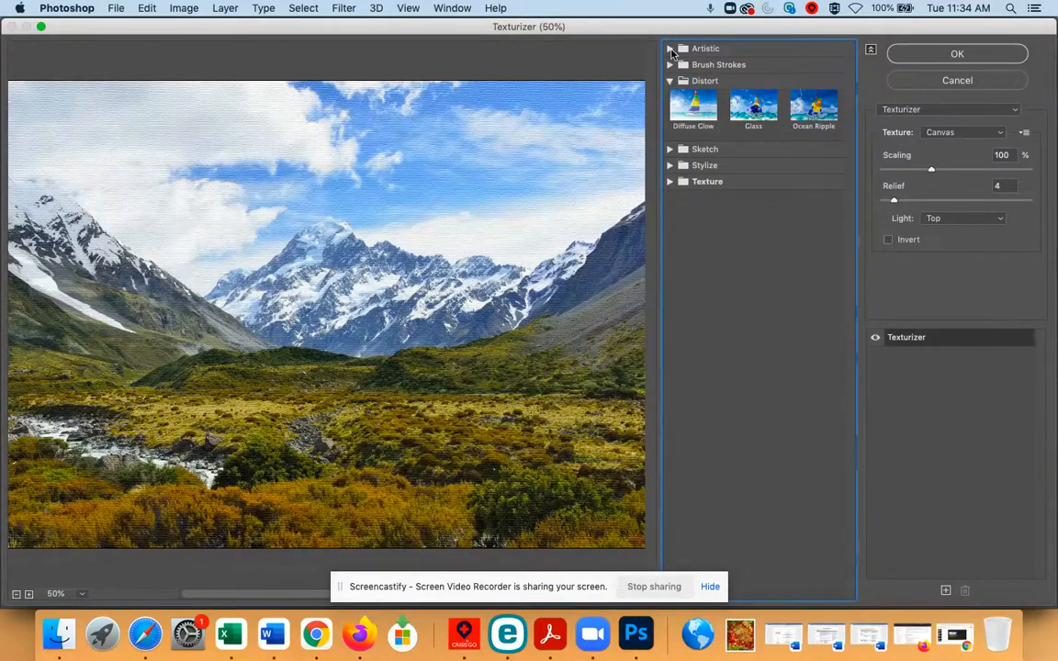
left_click(669, 48)
left_click(693, 74)
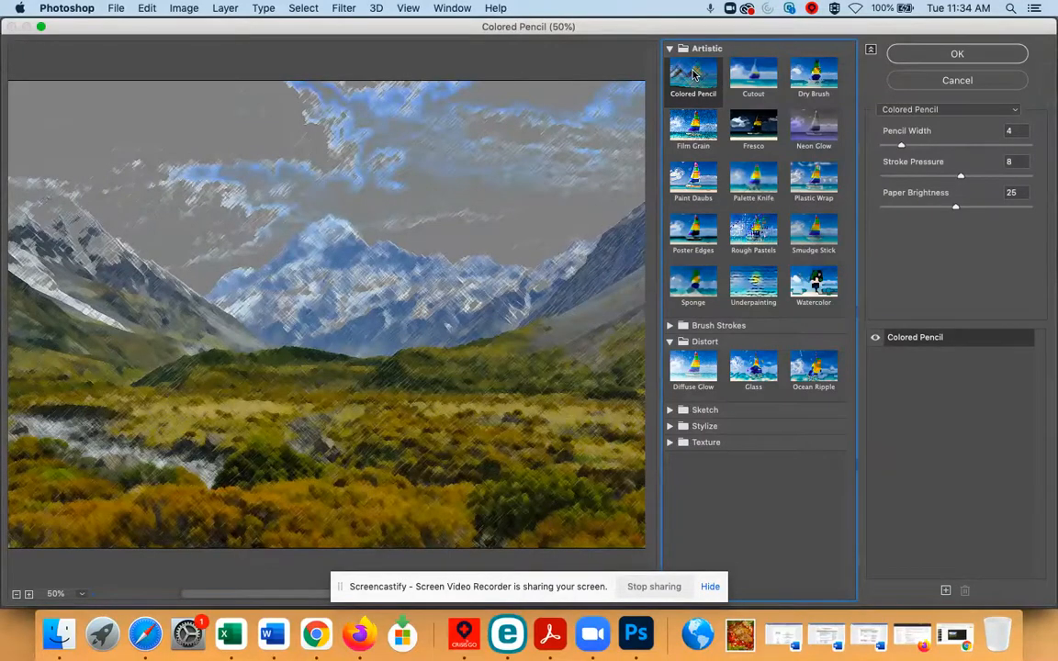
left_click(669, 50)
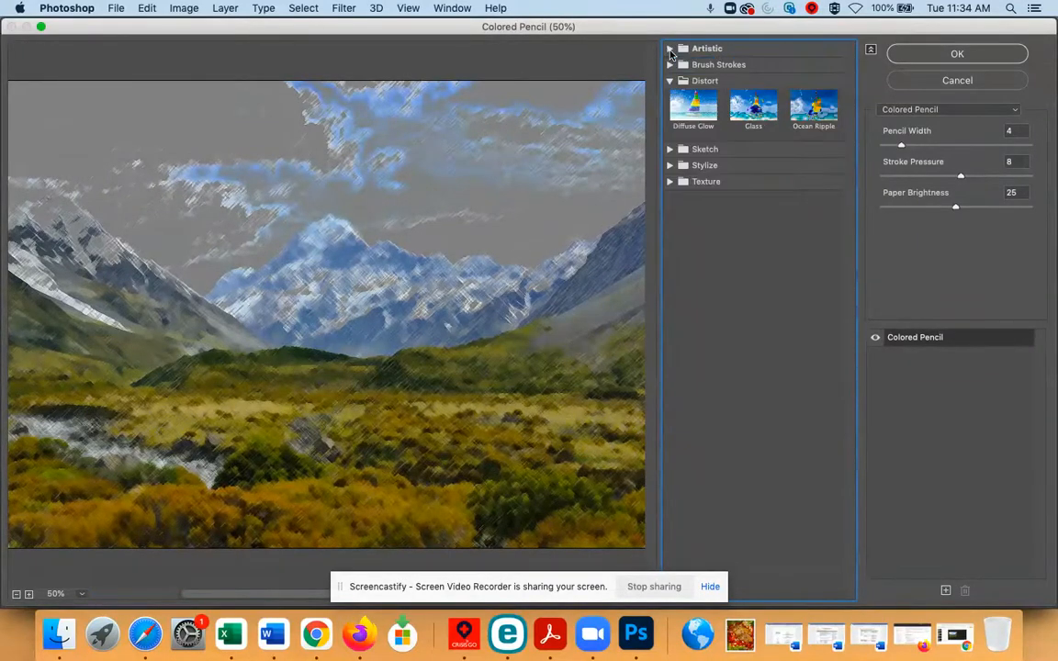
left_click(669, 81)
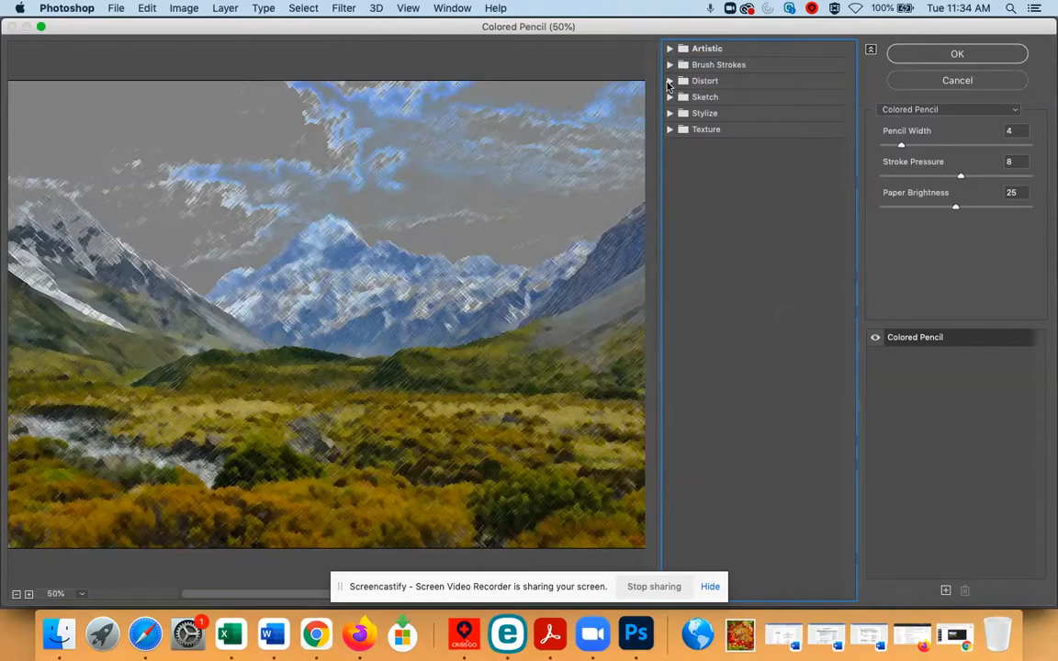
Apply the Texturizer effect from the Texture category to the Background copy layer, using the Canvas texture
left_click(669, 130)
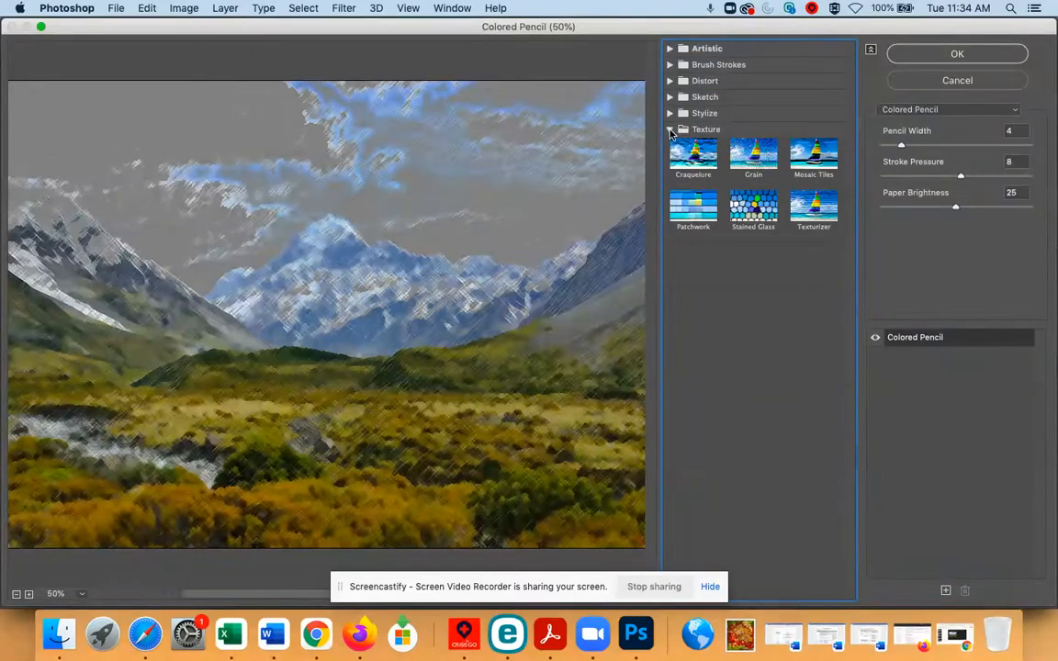
left_click(823, 211)
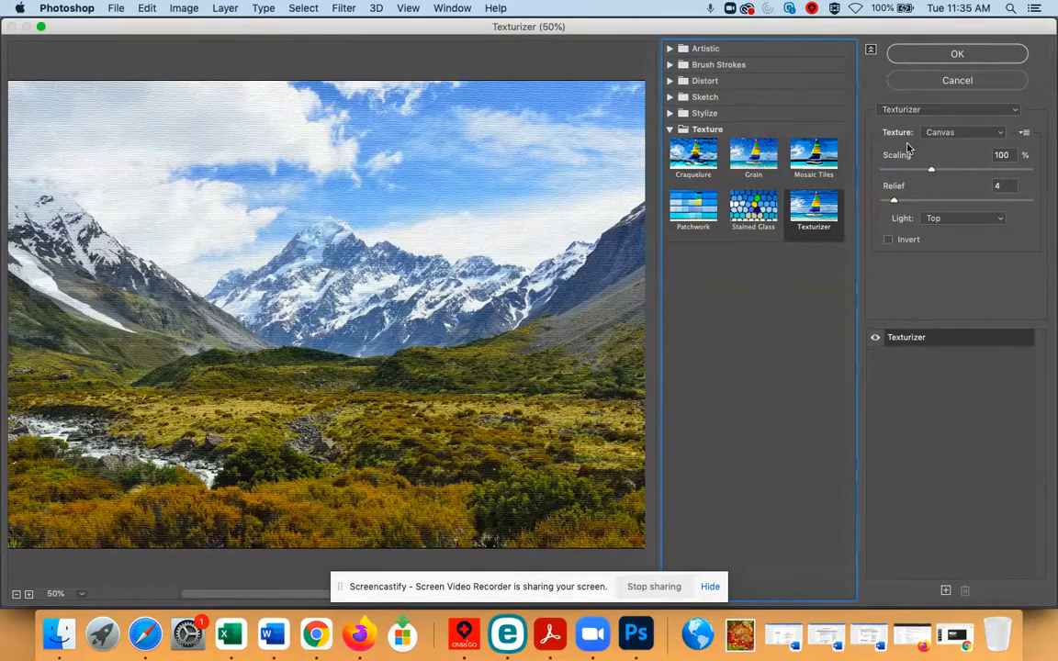
left_click(941, 55)
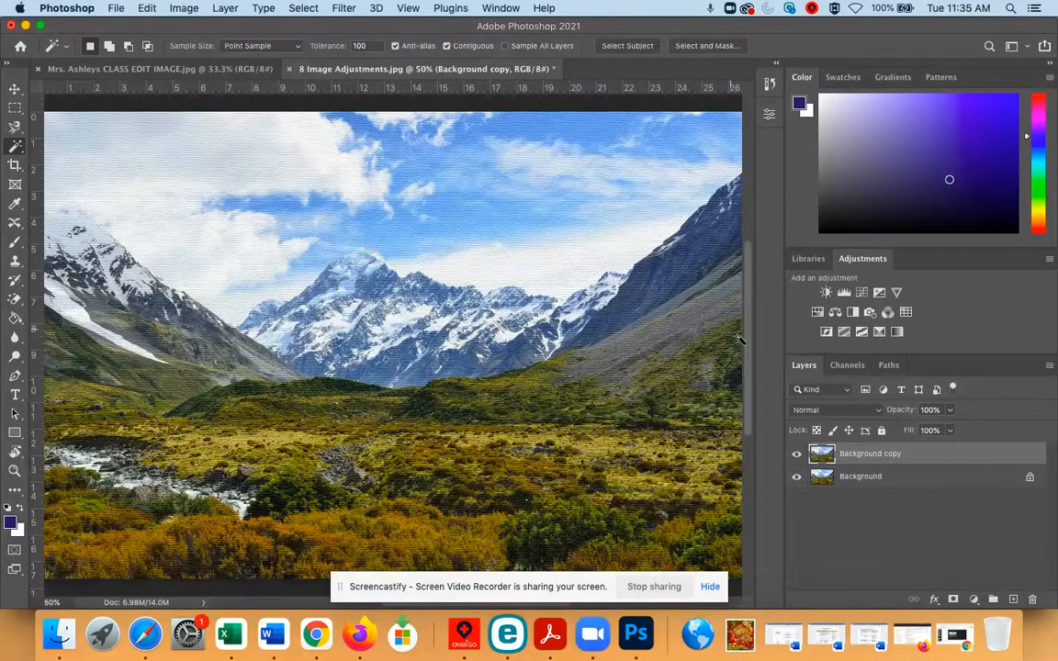
Hide the Background copy layer and add a Photo Filter adjustment layer directly above the Background layer, keeping the default layer options
left_click(857, 477)
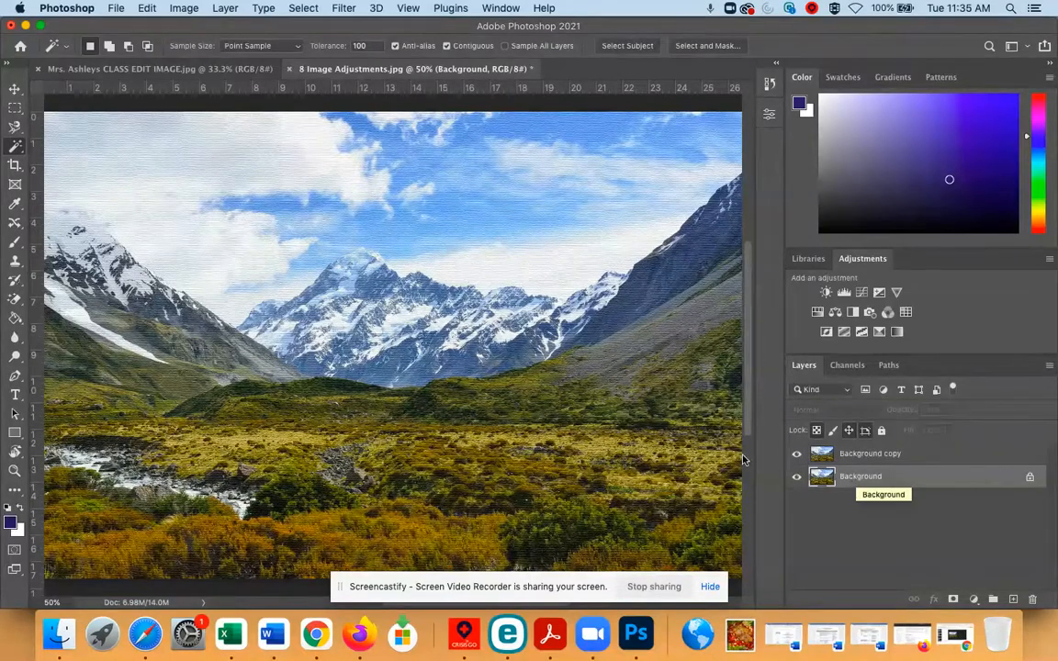
left_click(797, 454)
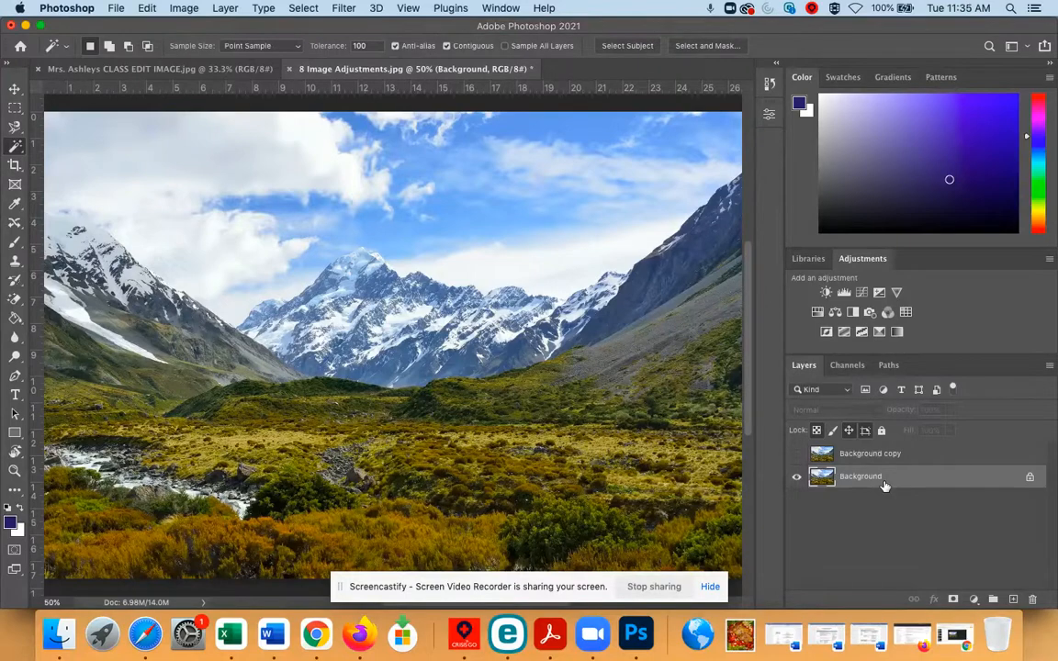
left_click(188, 7)
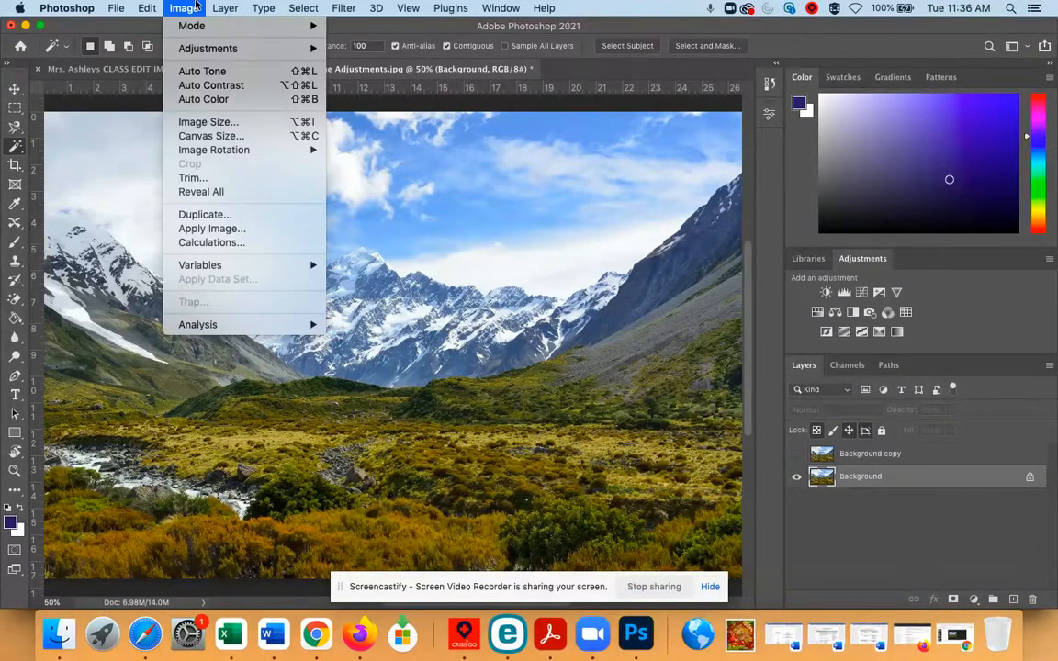
left_click(218, 7)
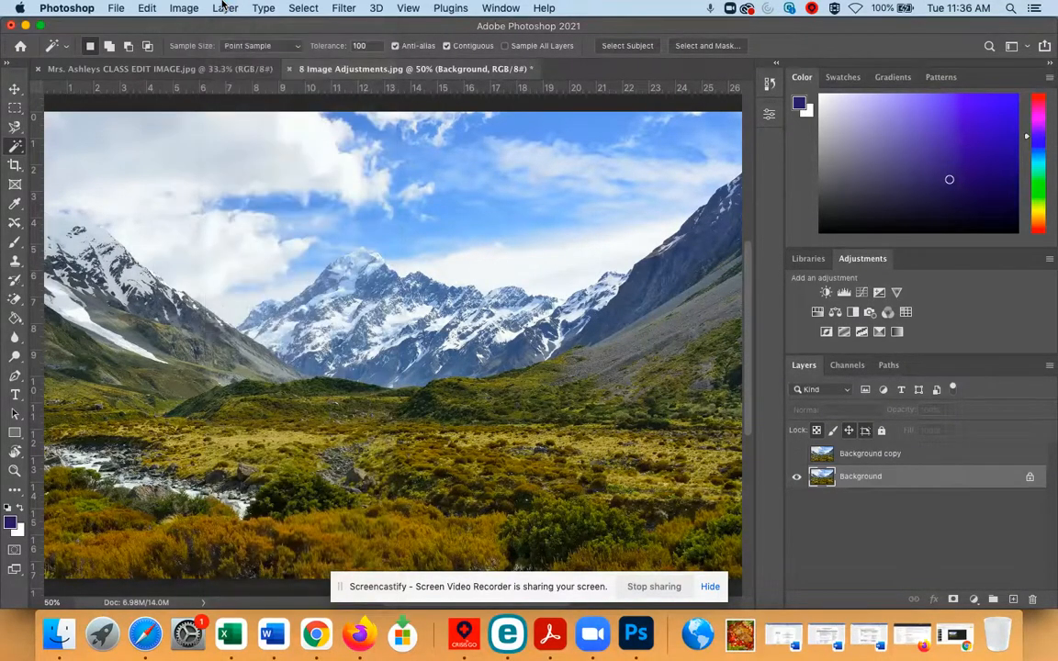
left_click(223, 8)
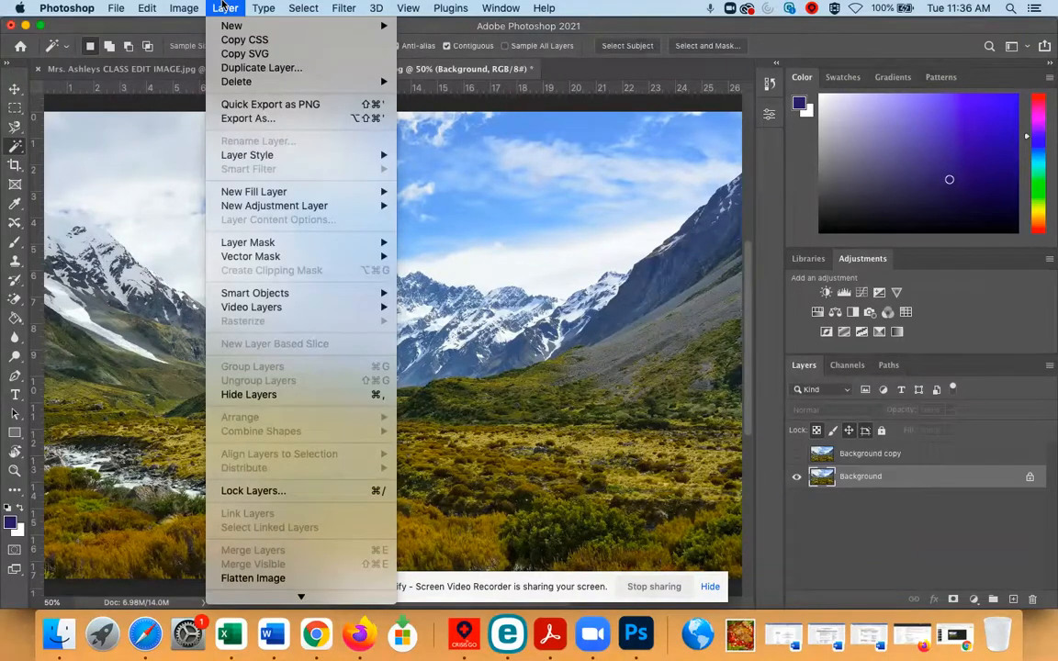
mouse_move(279, 212)
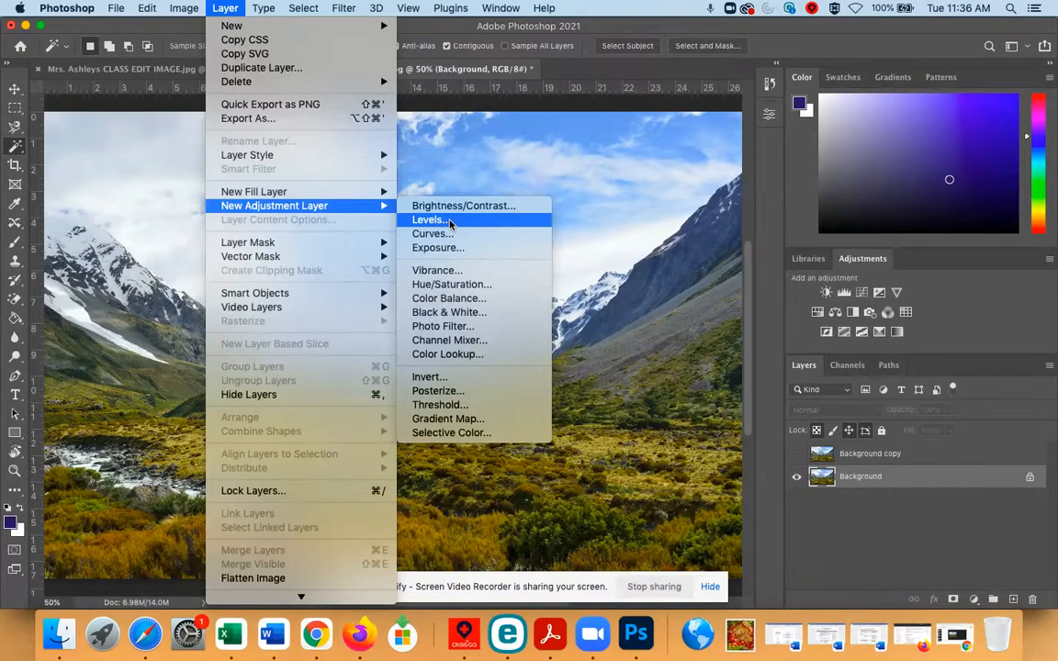
left_click(432, 326)
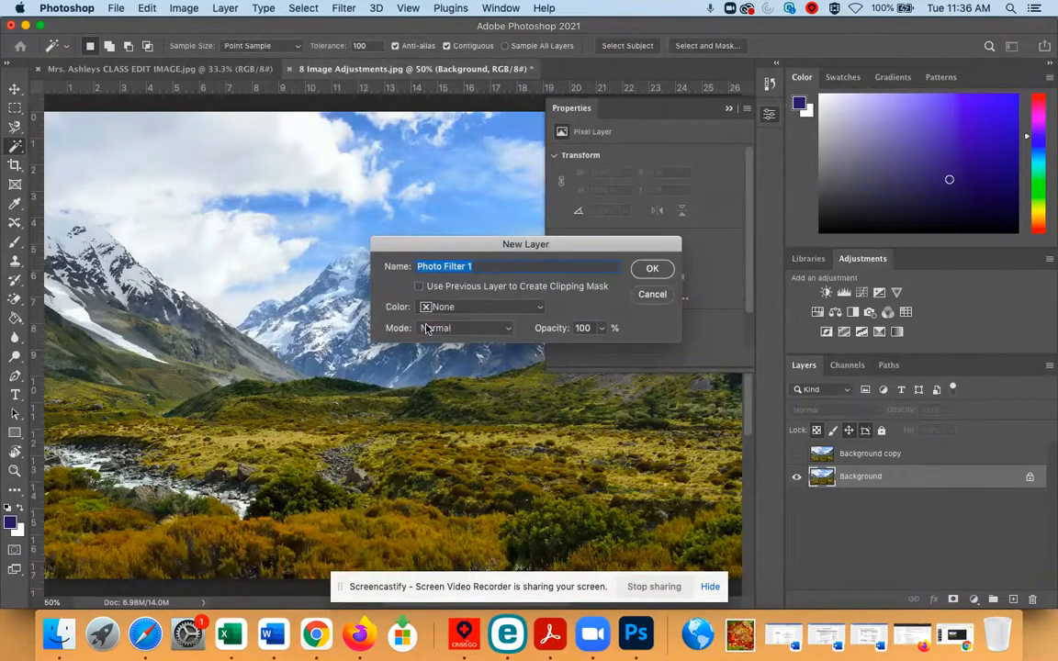
left_click(651, 267)
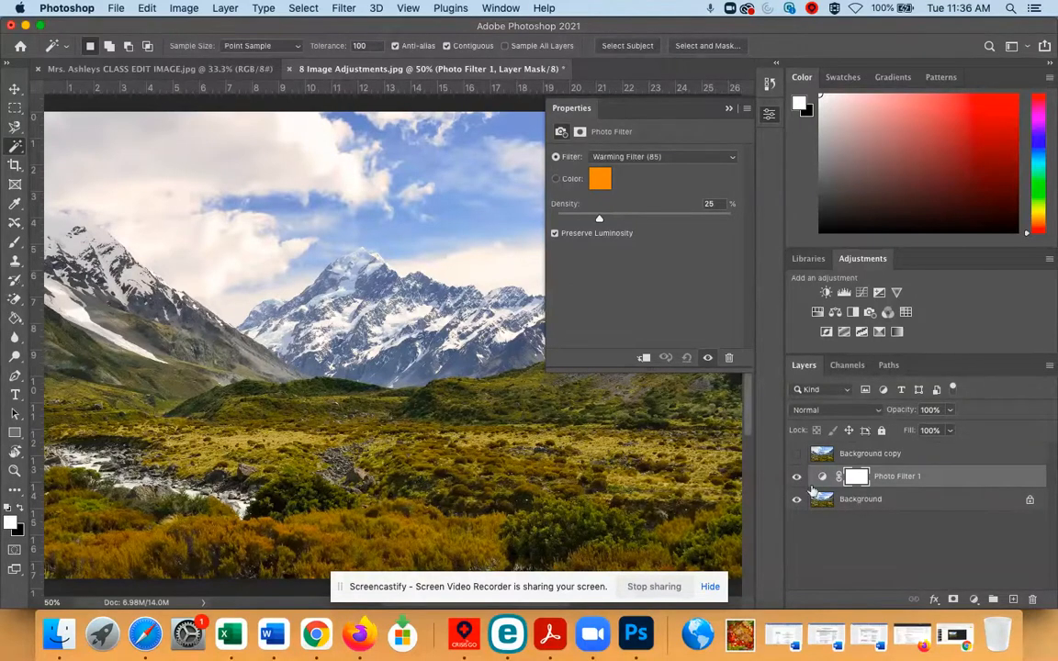
Turn the Photo Filter adjustment layer's visibility off and on to compare the image with and without it
left_click(628, 162)
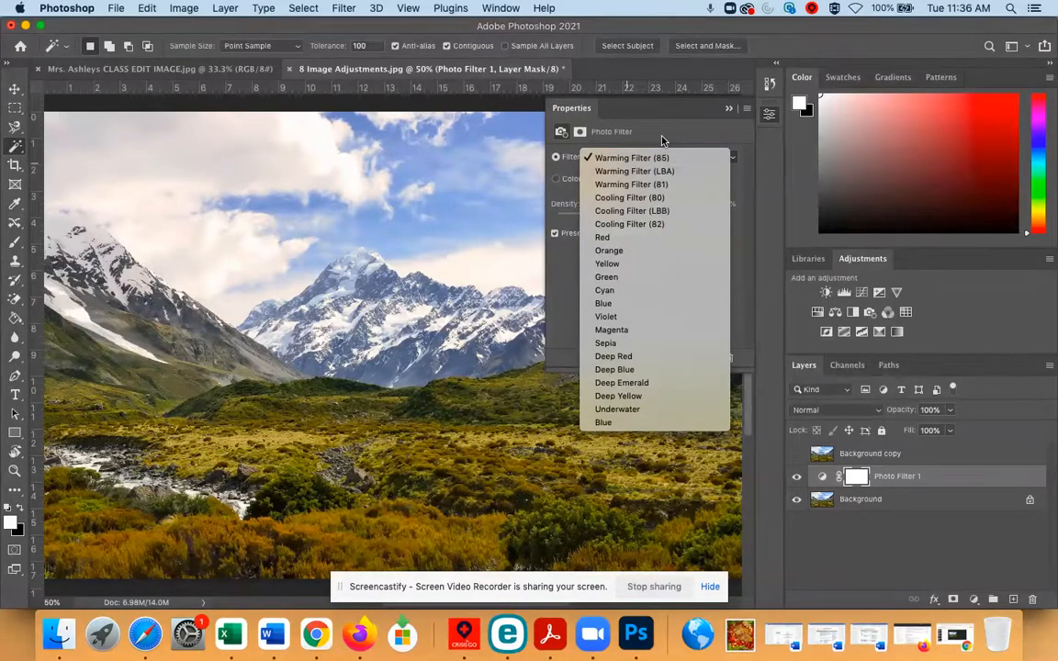
left_click(662, 139)
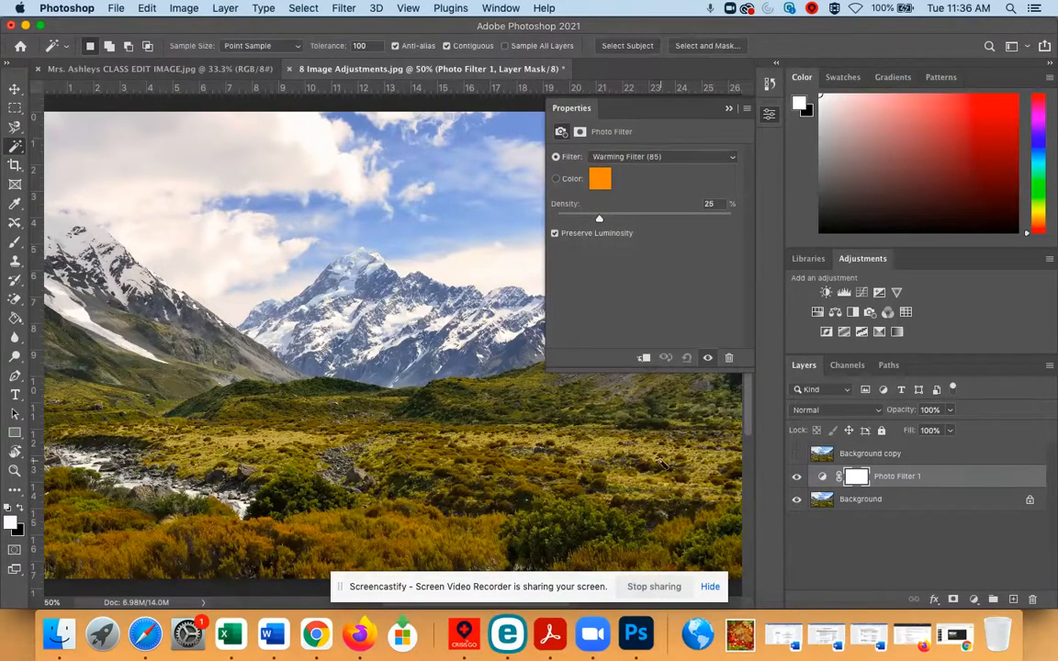
left_click(795, 477)
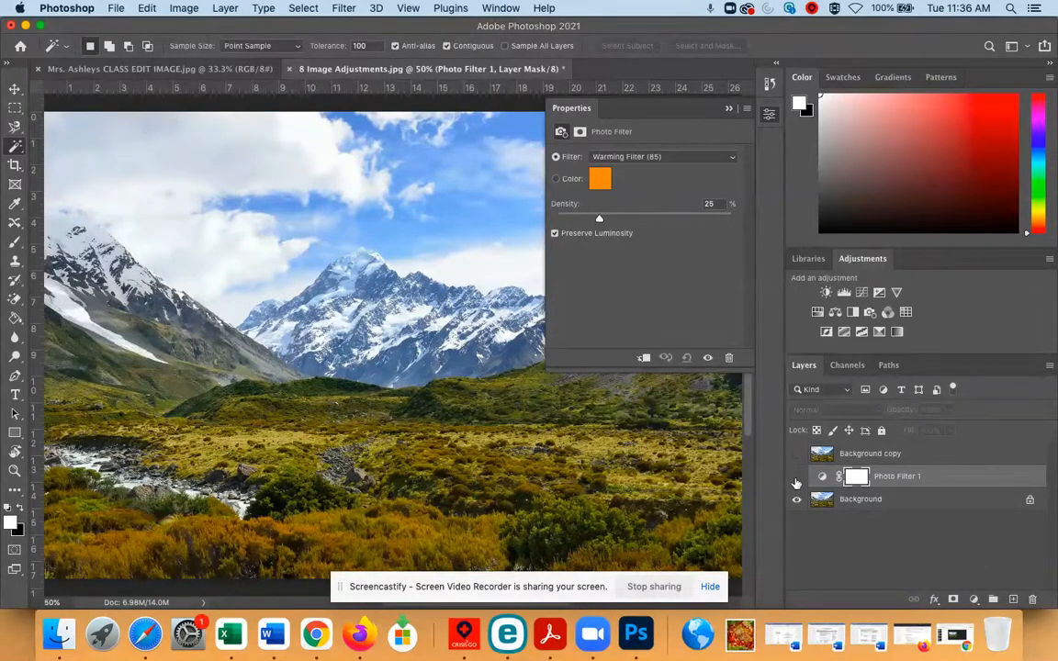
left_click(796, 477)
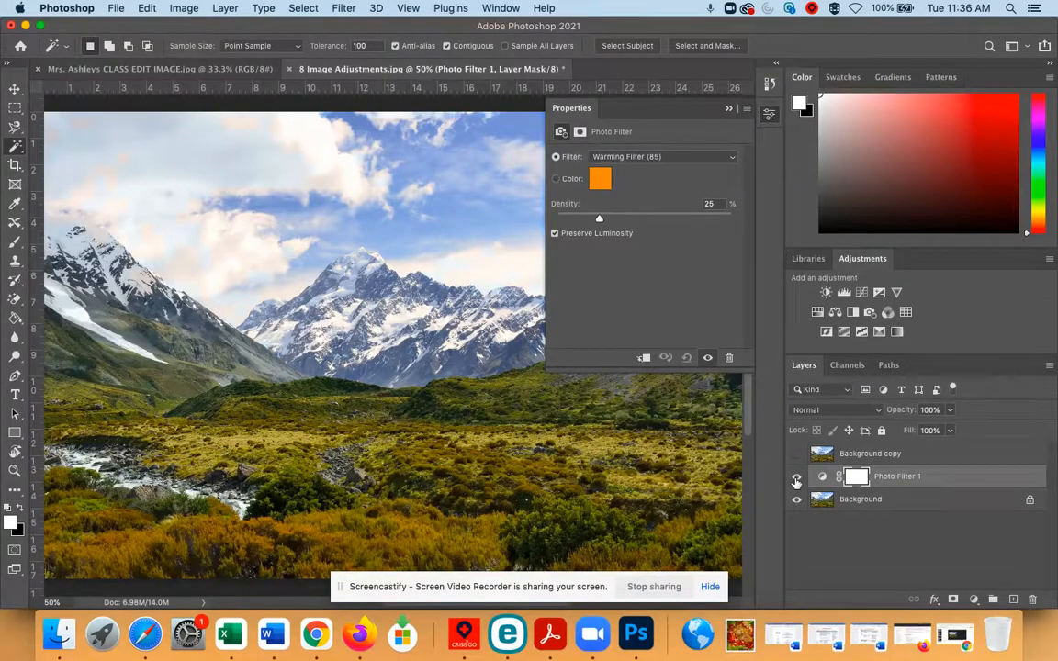
Try the Cooling Filter (80) and Green presets on the photo filter and return it to Warming Filter (85)
left_click(619, 157)
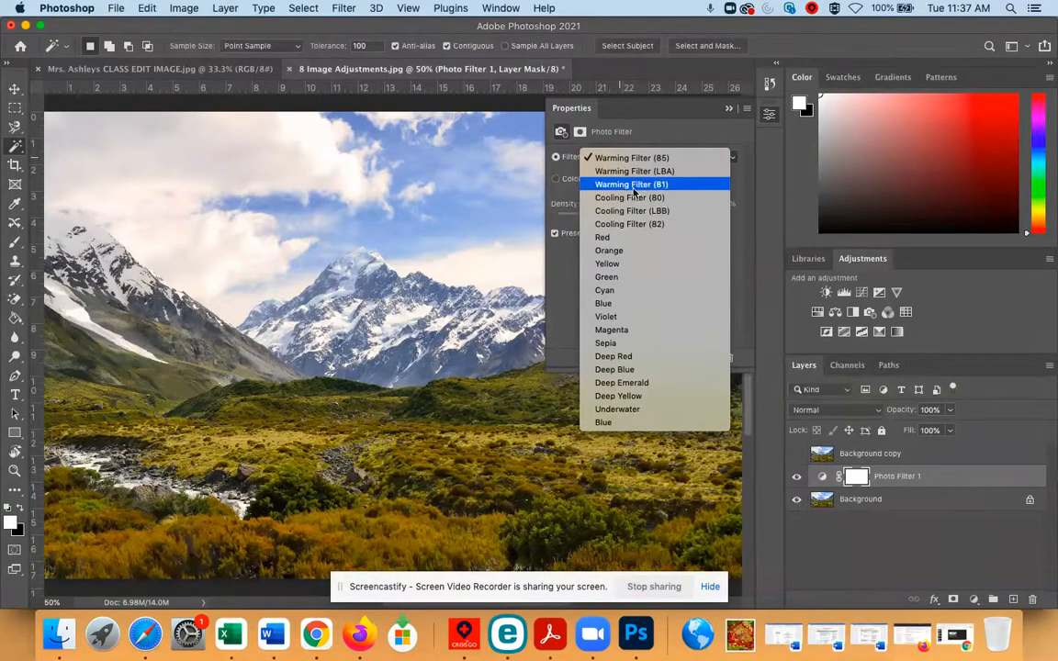
left_click(633, 198)
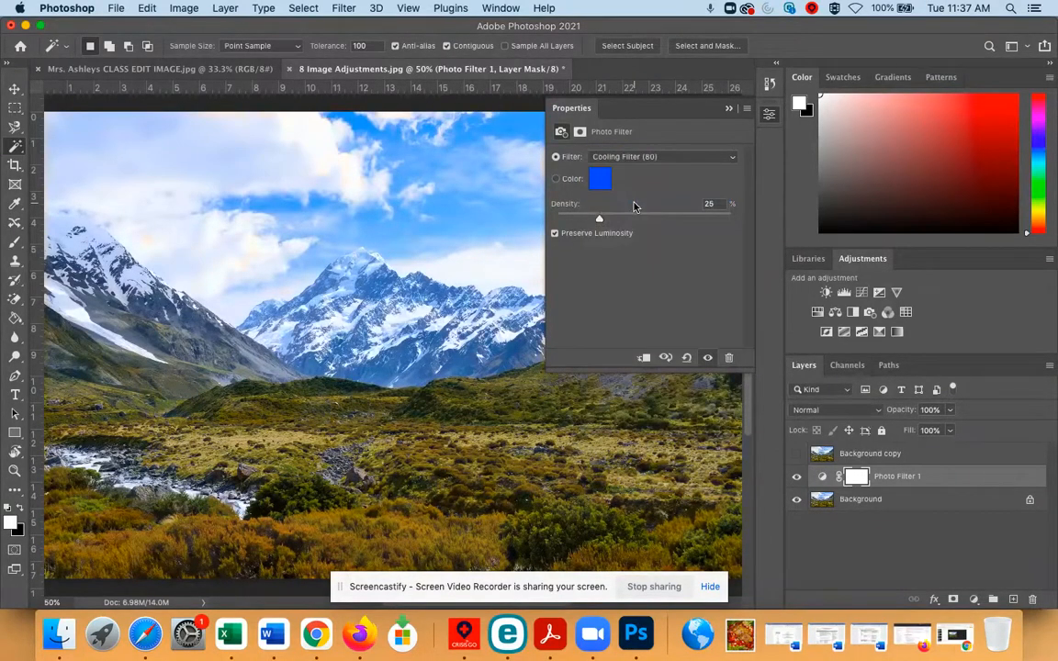
left_click(613, 157)
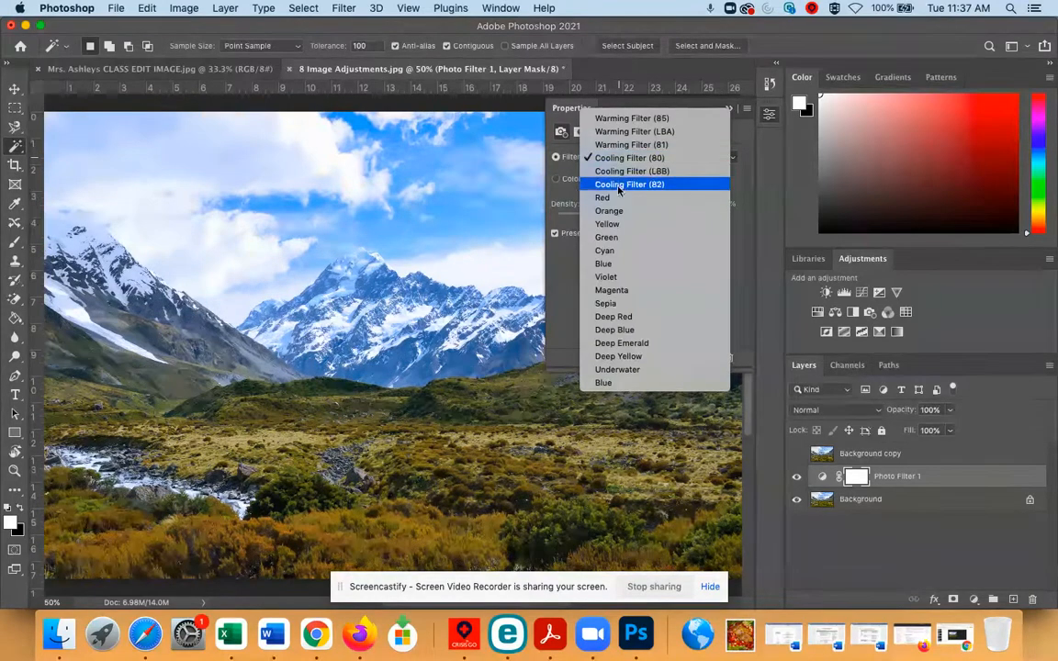
left_click(622, 237)
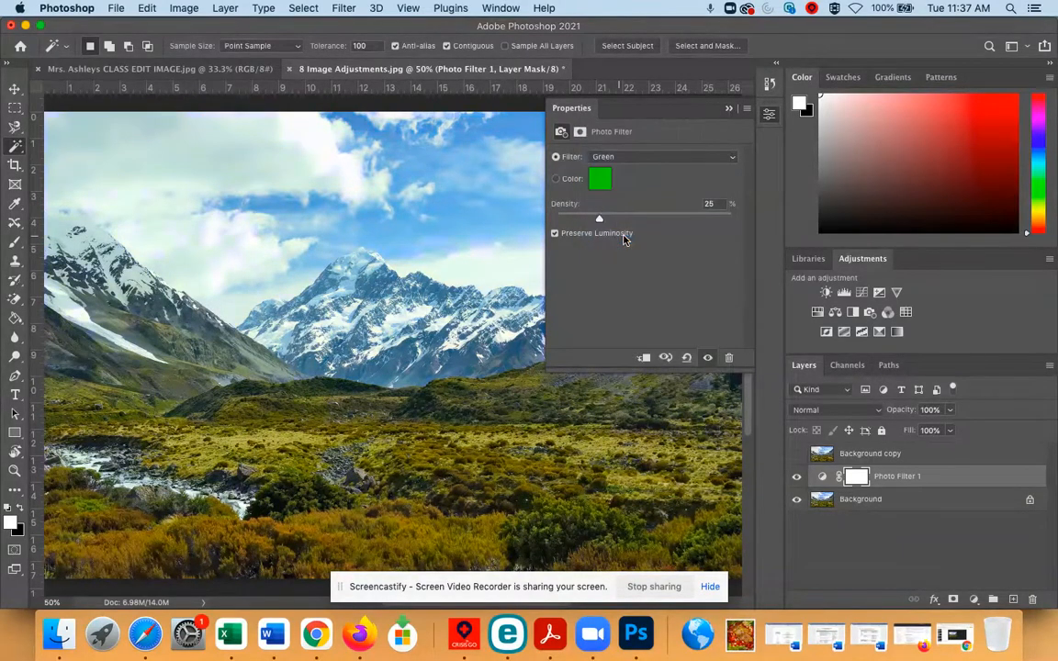
left_click(630, 158)
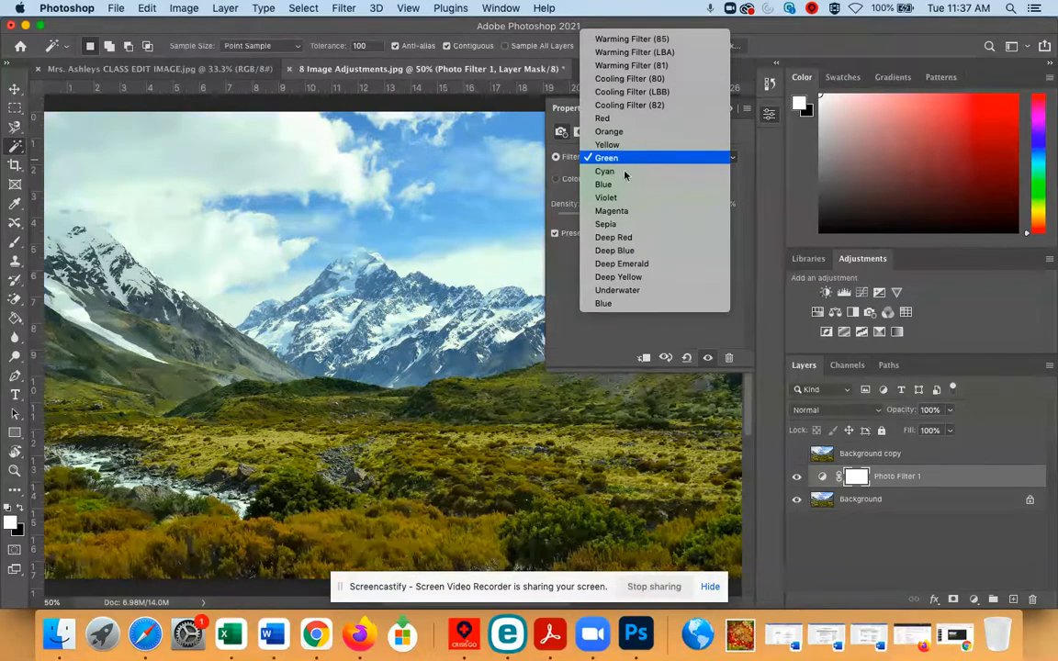
left_click(645, 39)
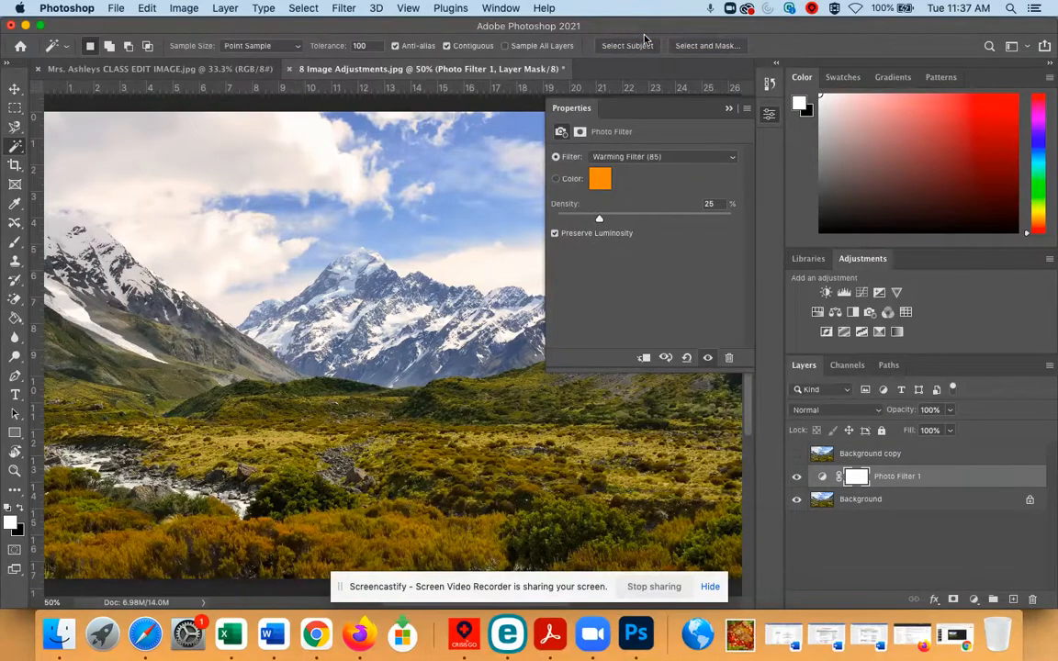
Switch the photo filter to a custom color and try light, dark and saturated shades of orange, ending on f99405
left_click(555, 179)
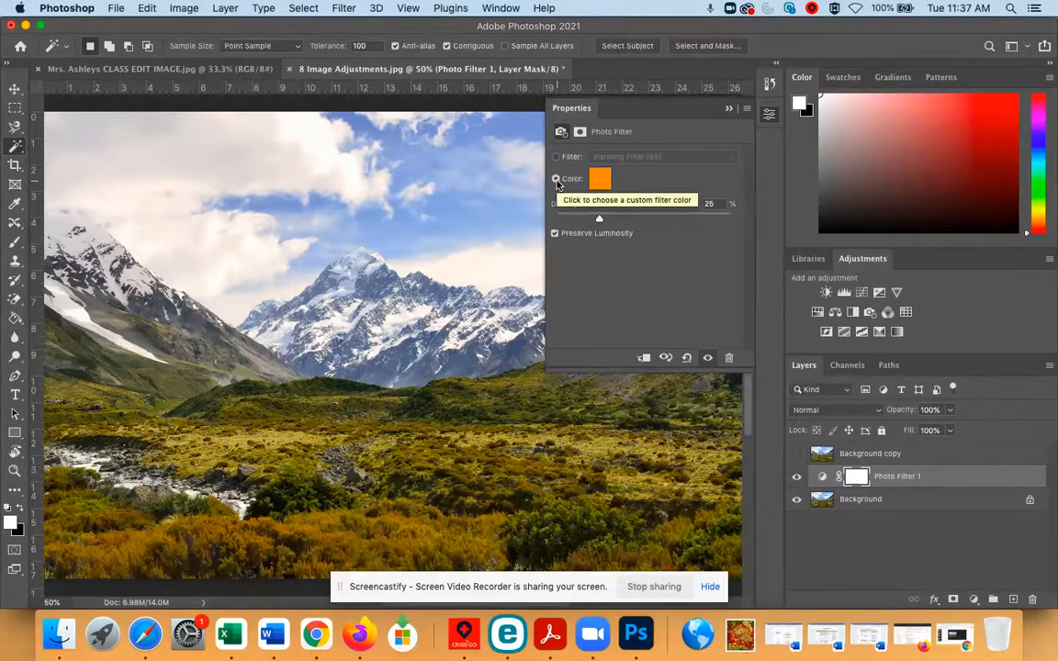
left_click(600, 181)
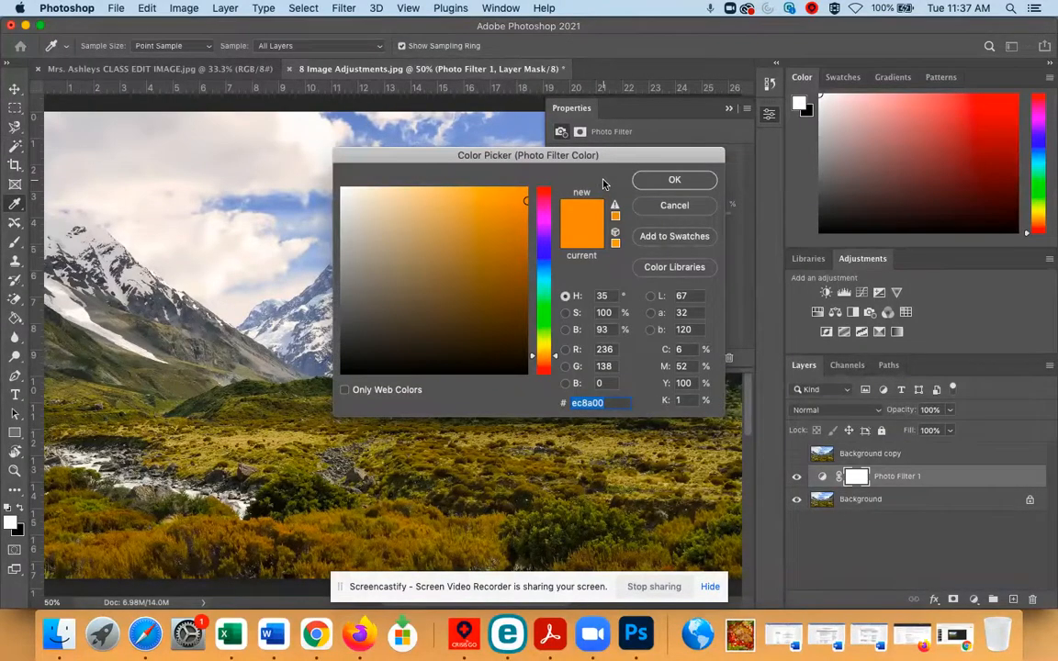
left_click(349, 197)
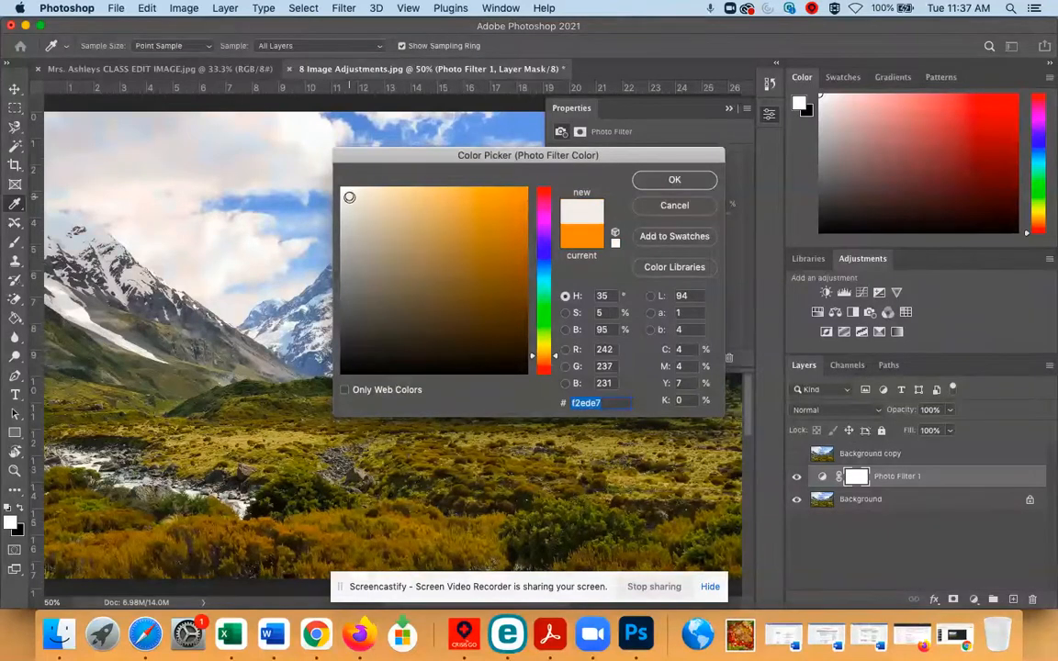
left_click(444, 297)
left_click(519, 344)
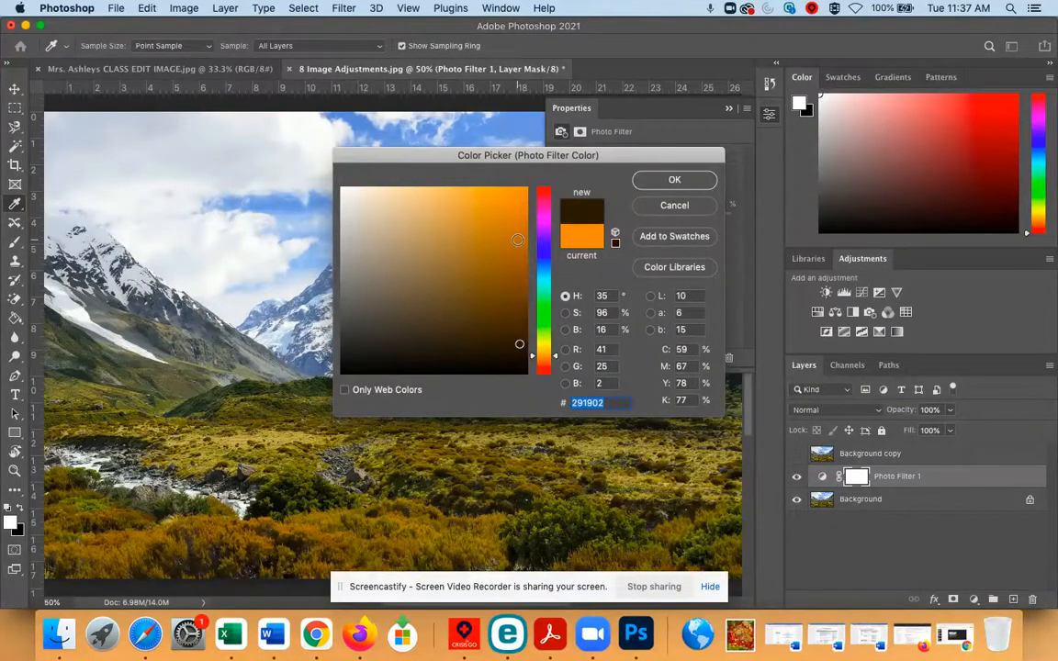
left_click(524, 189)
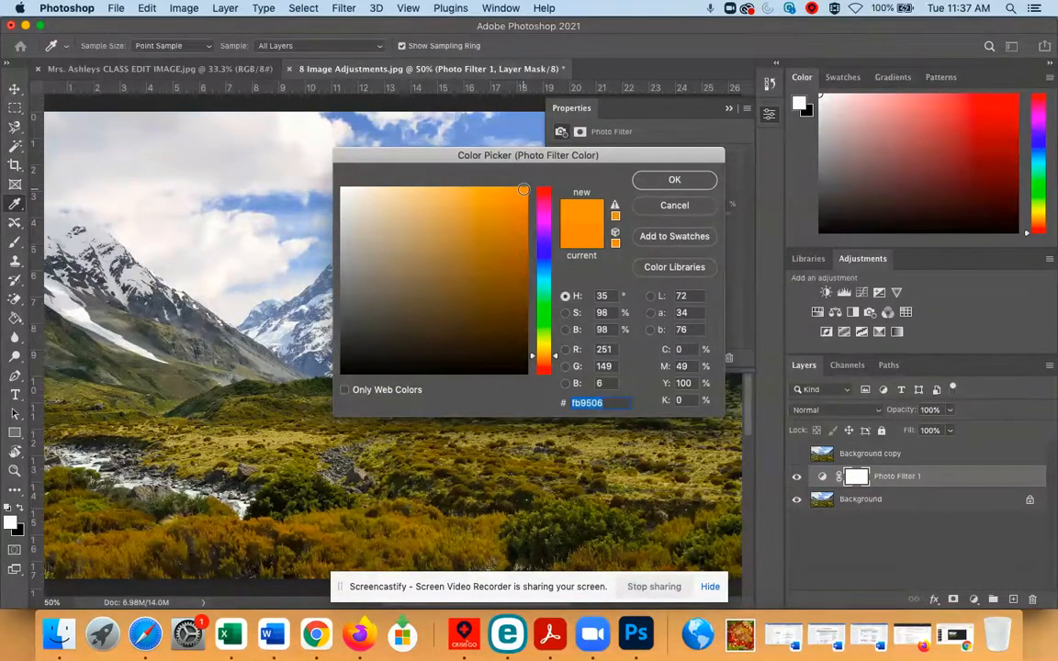
left_click(413, 287)
left_click(374, 341)
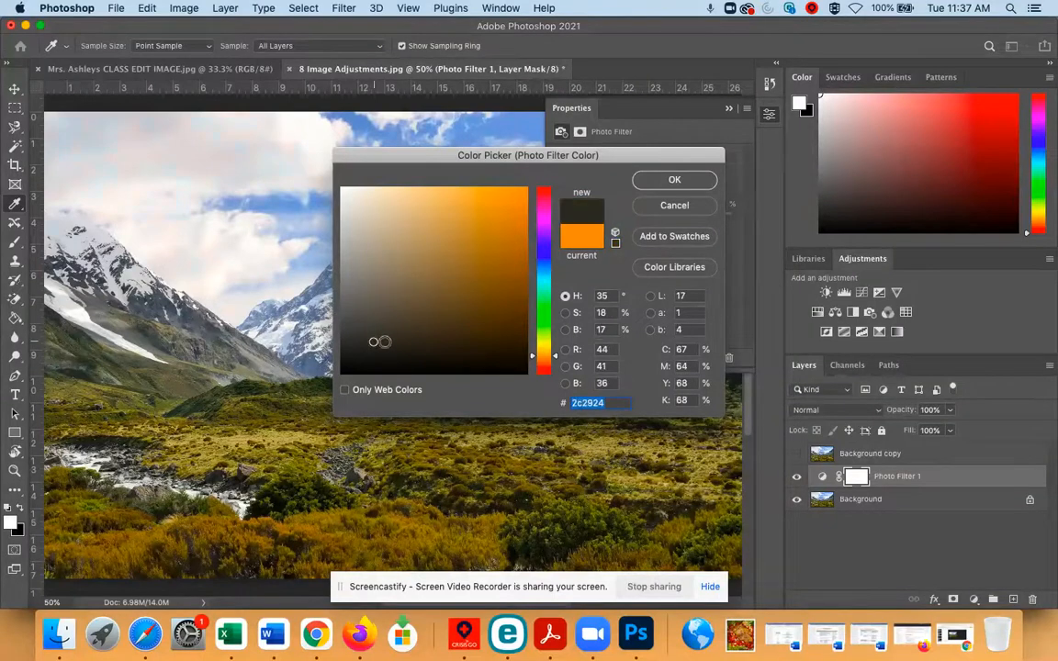
left_click(505, 319)
left_click(524, 191)
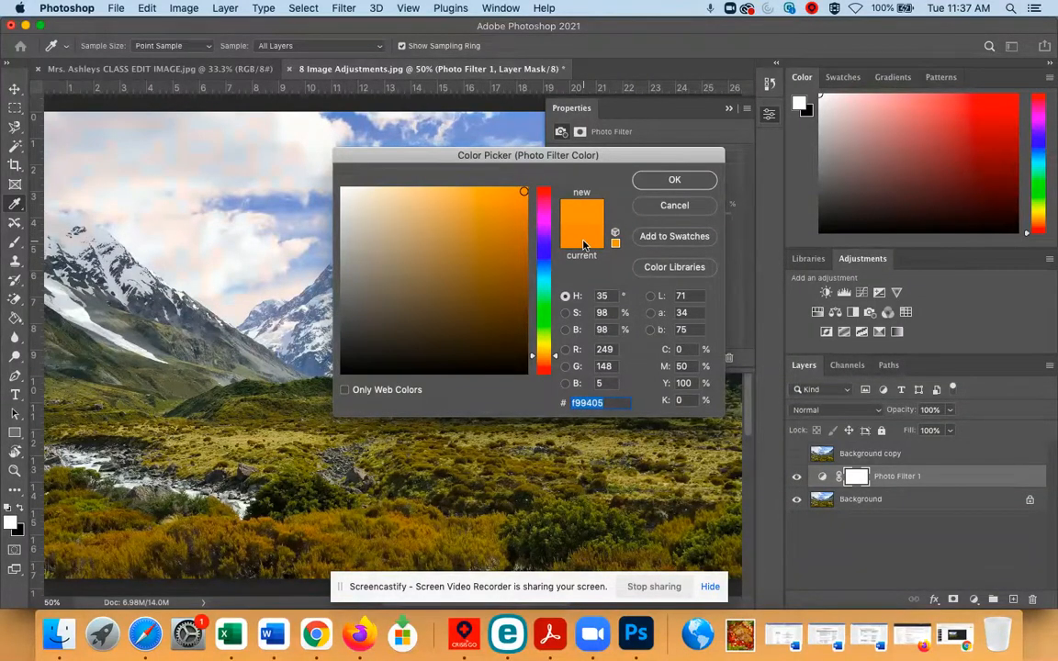
Try a yellow-green hue and further orange shades, and set the photo filter's custom color to orange f98906
left_click(544, 337)
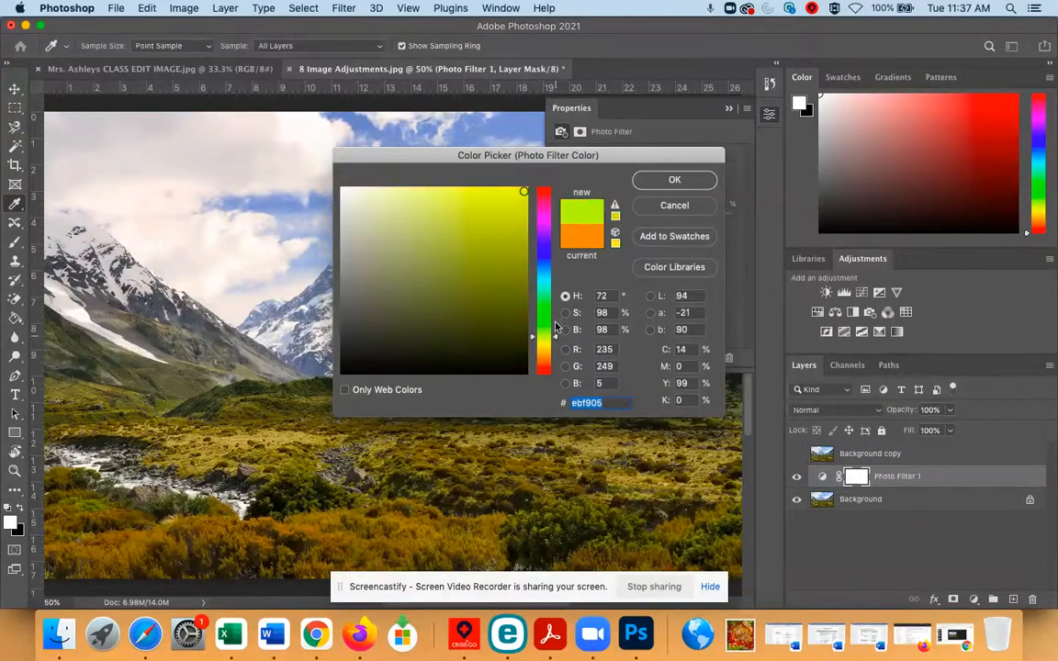
left_click_drag(555, 324, 547, 360)
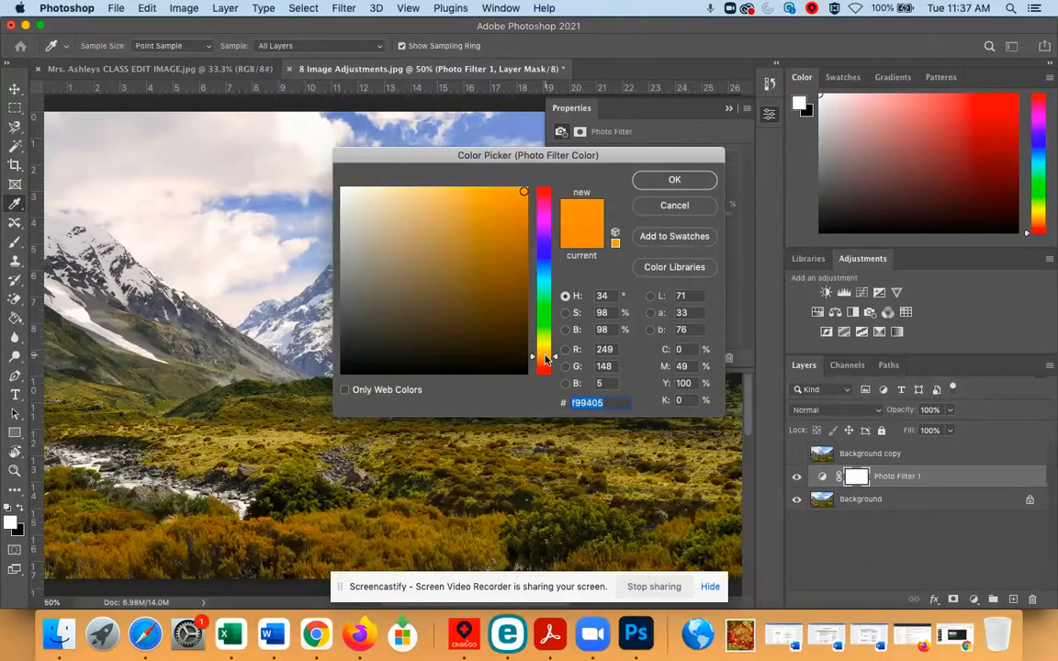
left_click(428, 194)
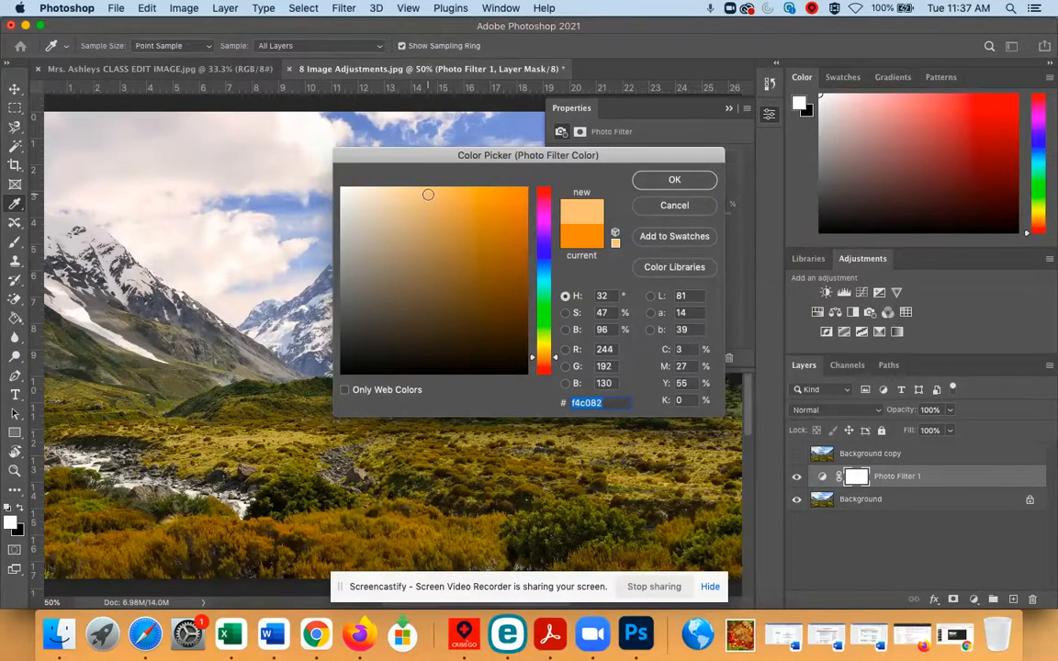
left_click(519, 200)
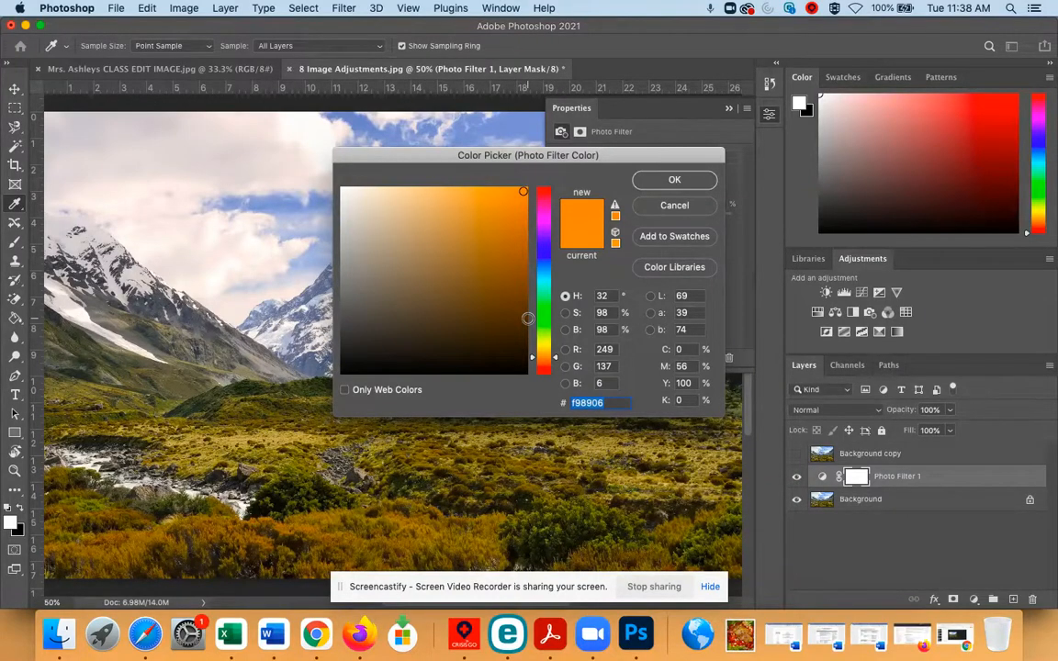
left_click(524, 239)
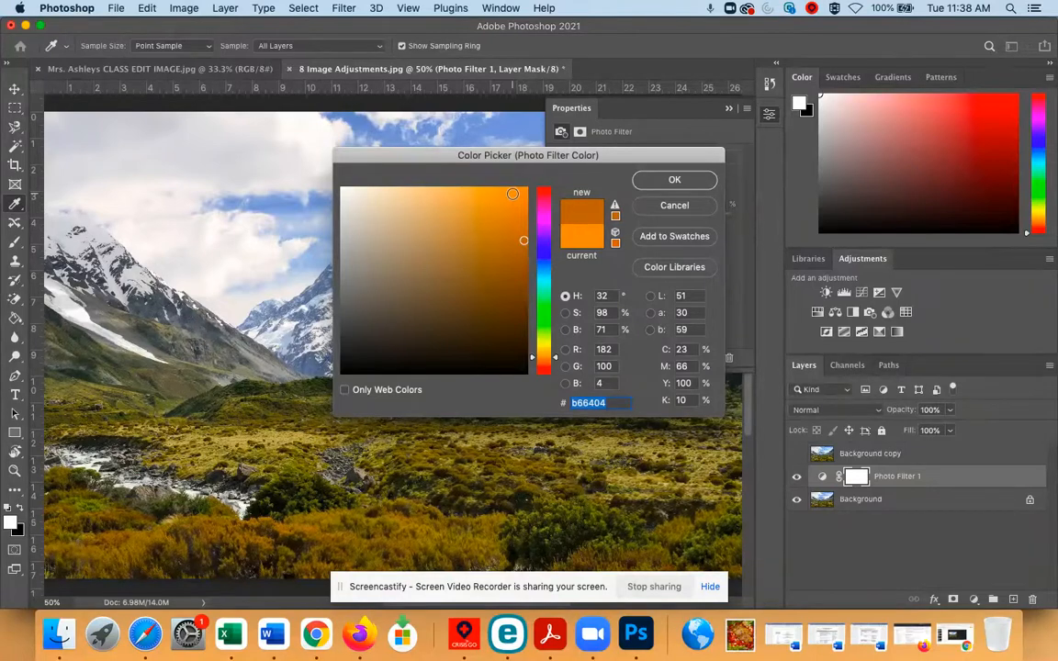
left_click(473, 191)
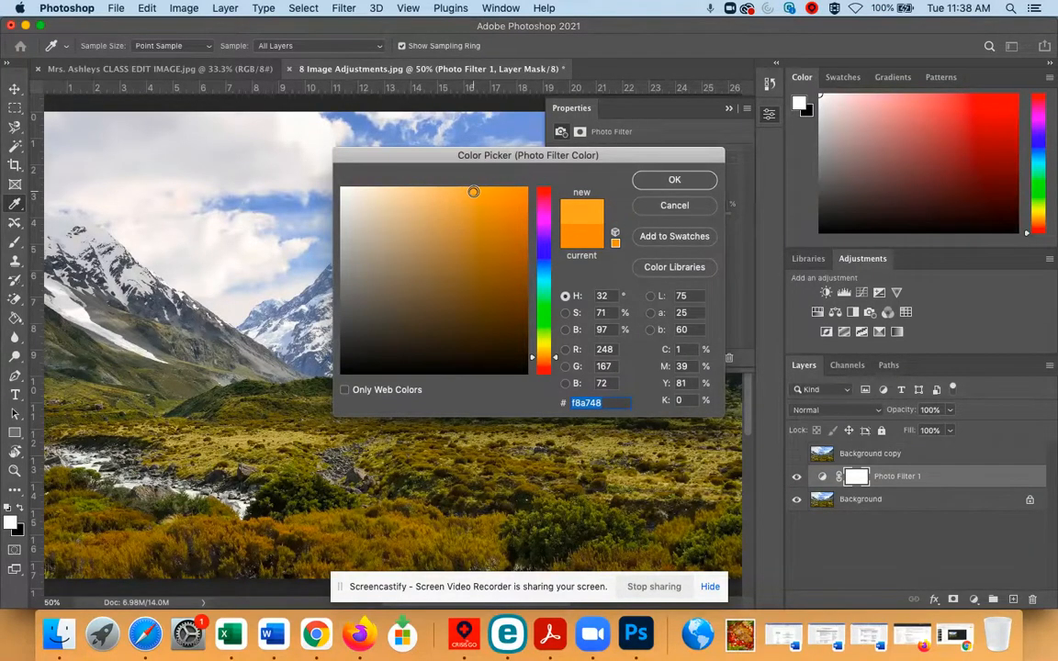
left_click(523, 191)
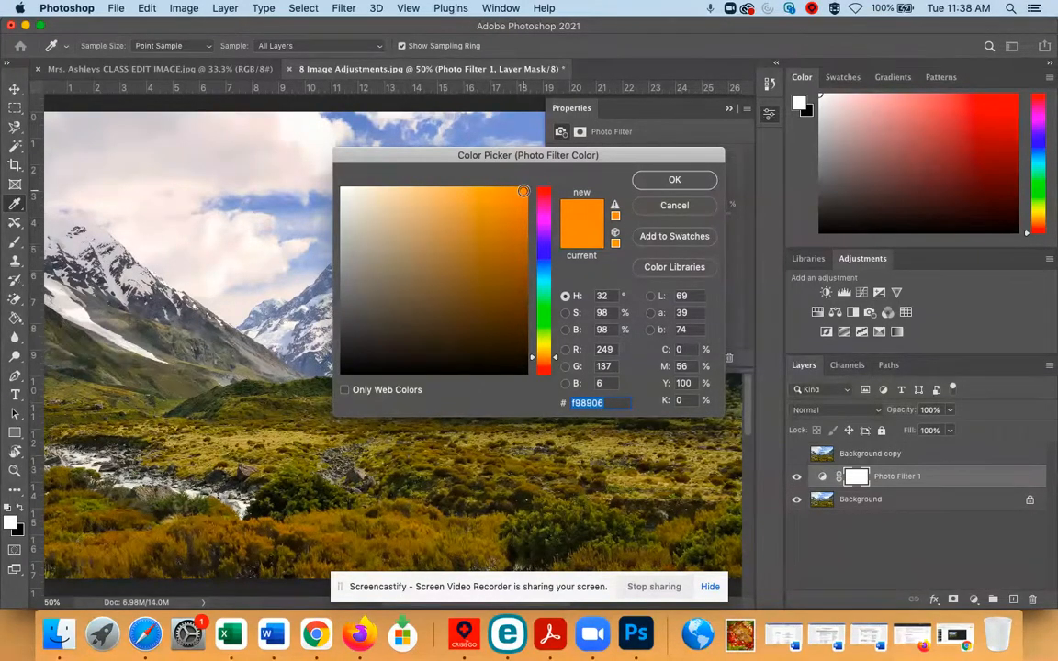
left_click(669, 180)
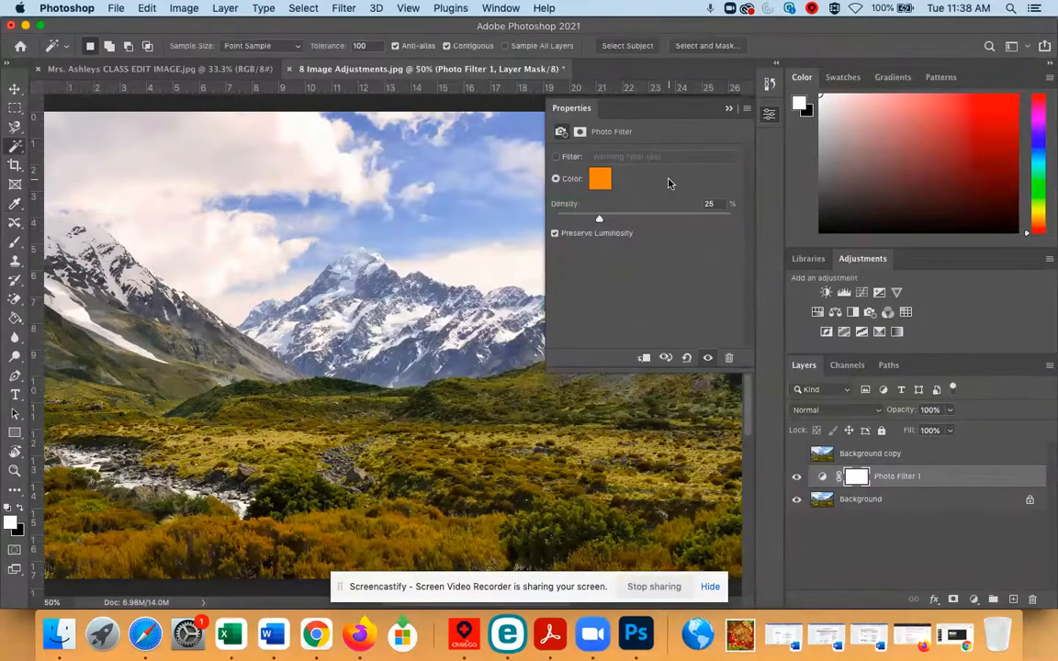
left_click(728, 110)
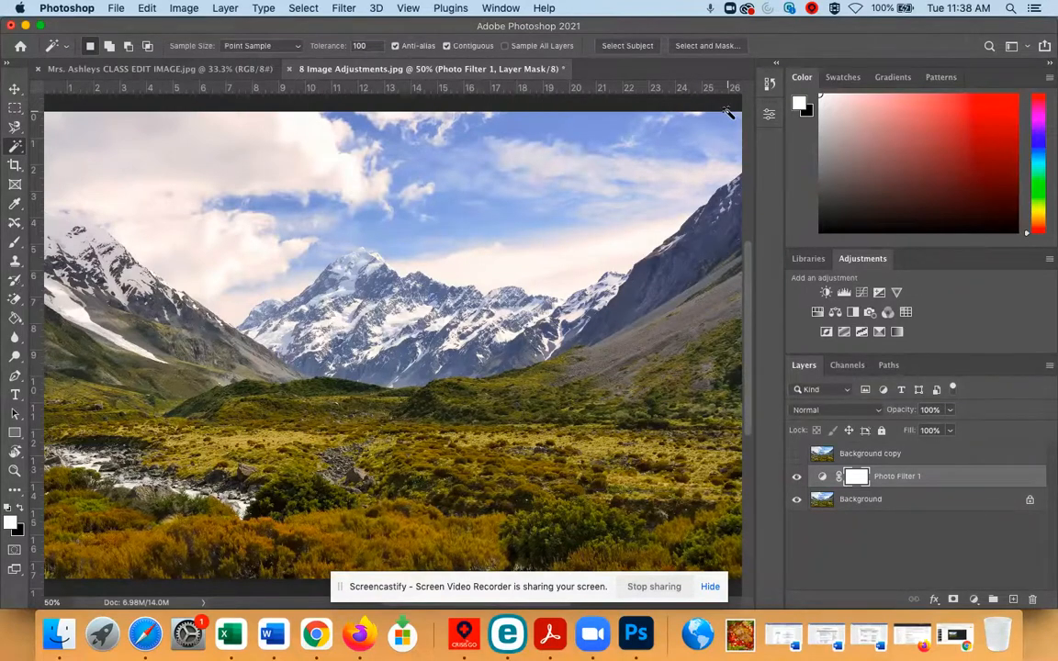
Turn the Photo Filter 1 layer off and on, and show and hide the Background copy layer to compare the effects
left_click(796, 478)
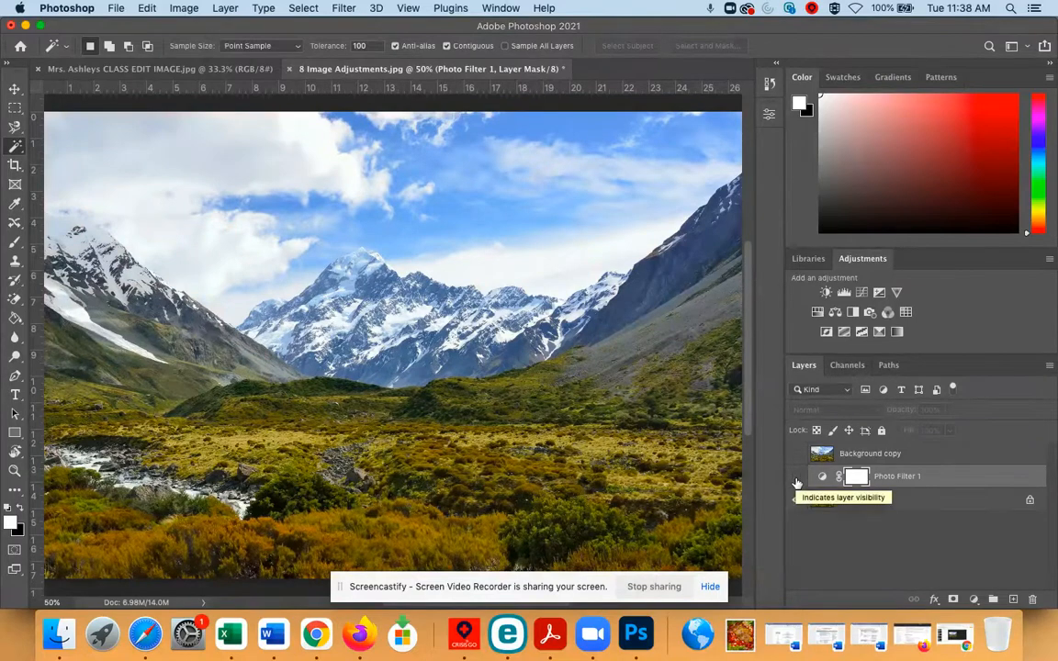
left_click(796, 478)
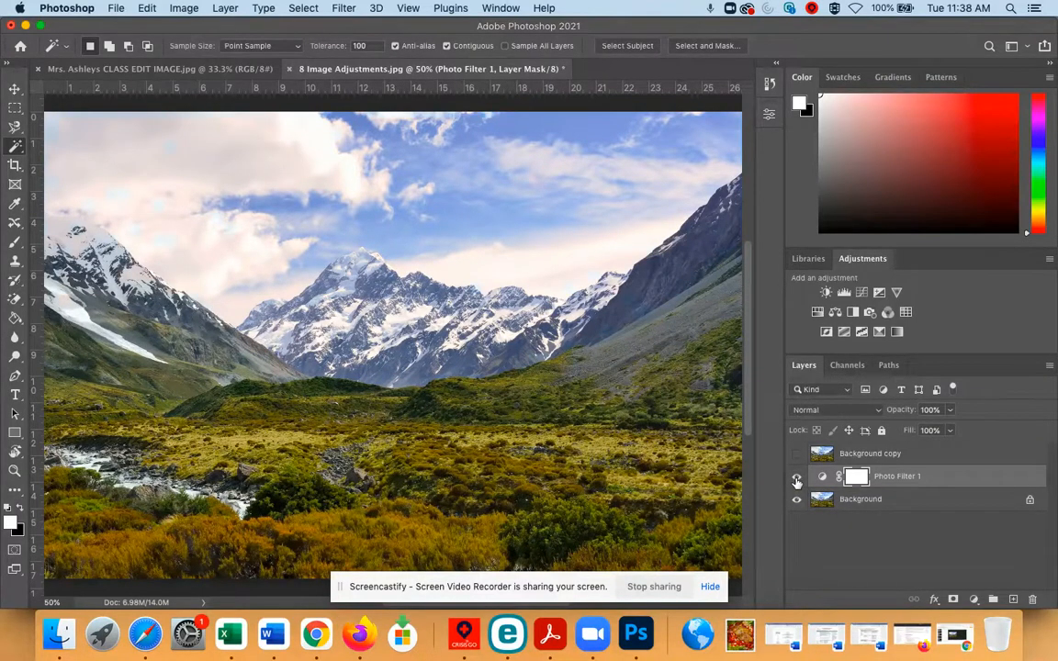
left_click(796, 478)
left_click(796, 478)
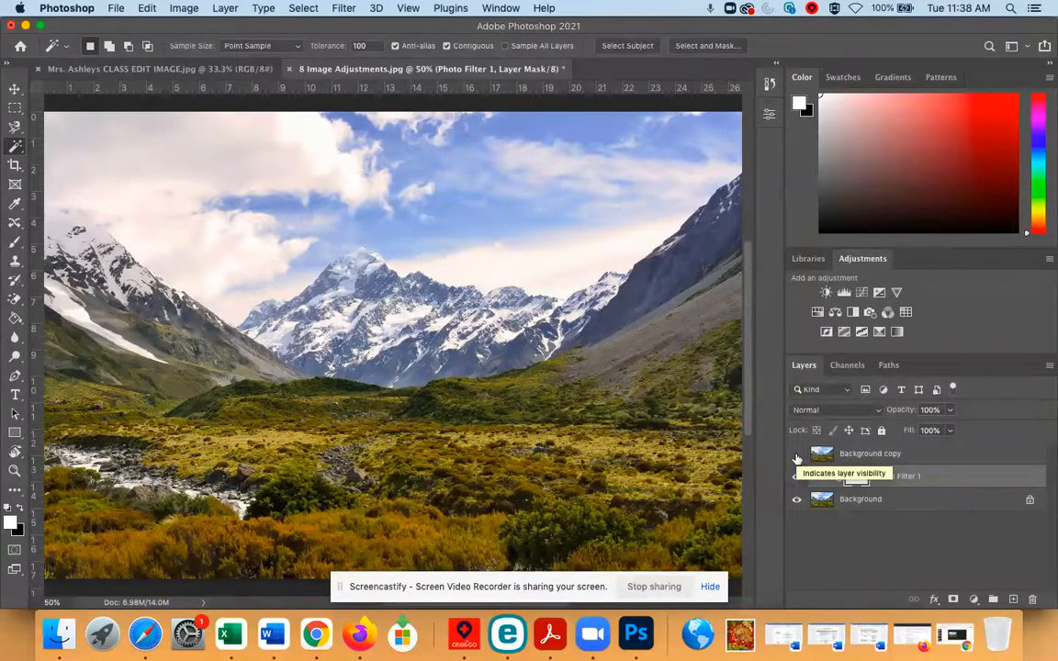
left_click(796, 456)
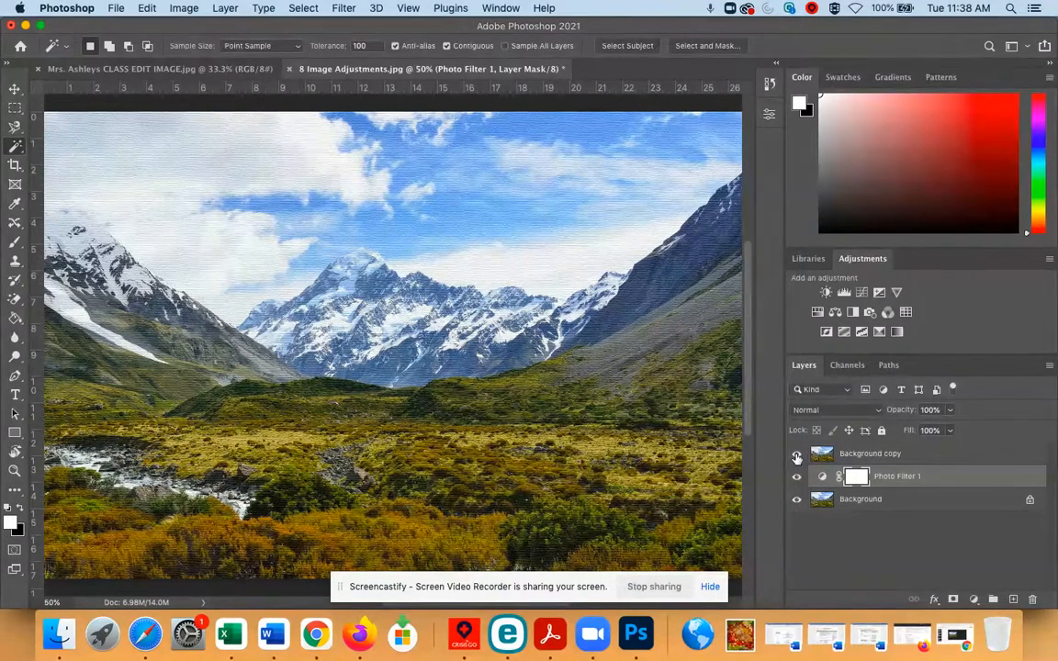
left_click(796, 456)
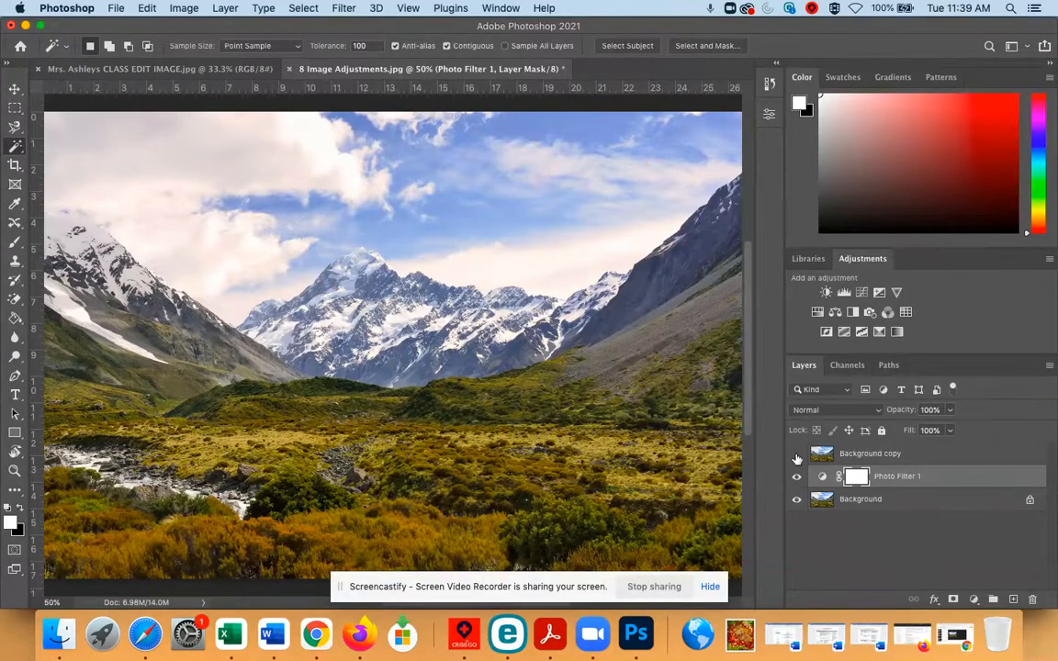
Make the Background copy layer visible and move the Photo Filter 1 adjustment layer above it
left_click(882, 459)
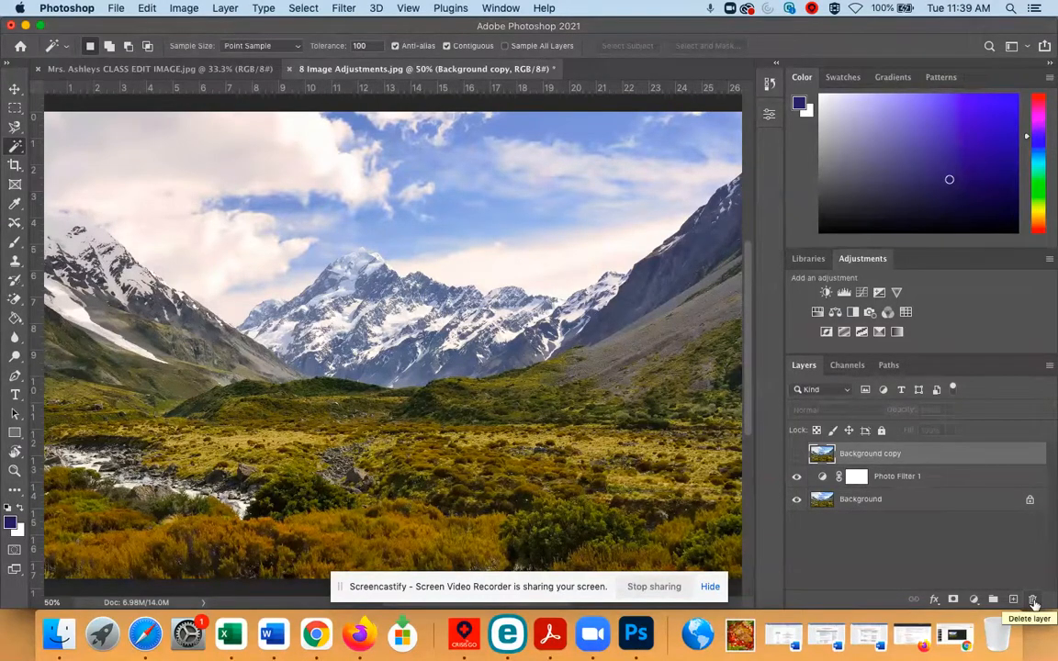
left_click(795, 454)
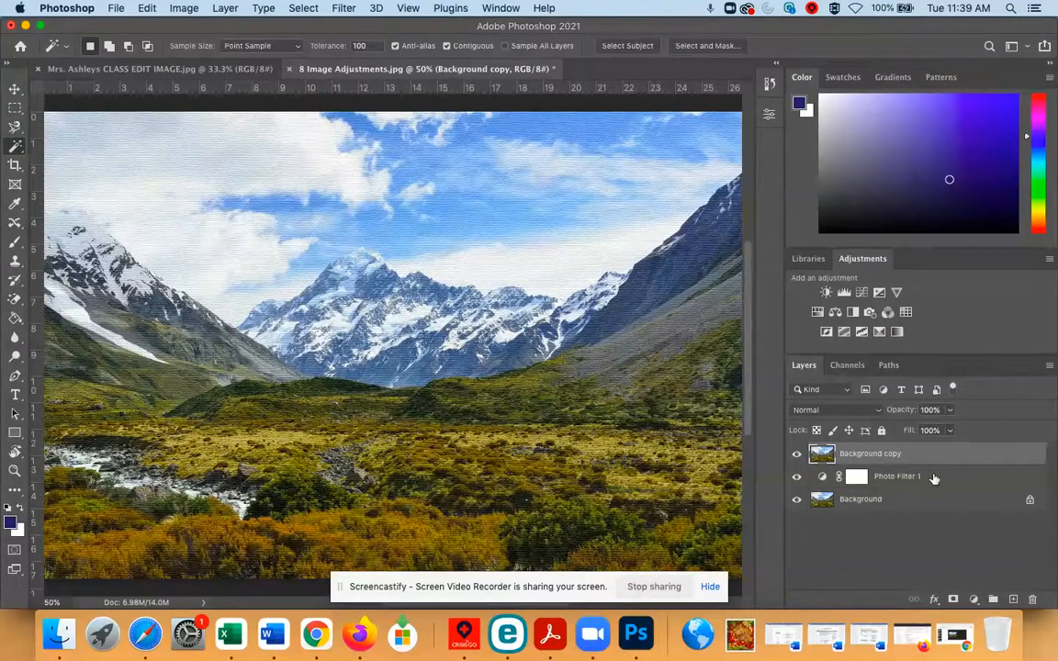
left_click_drag(934, 478, 929, 451)
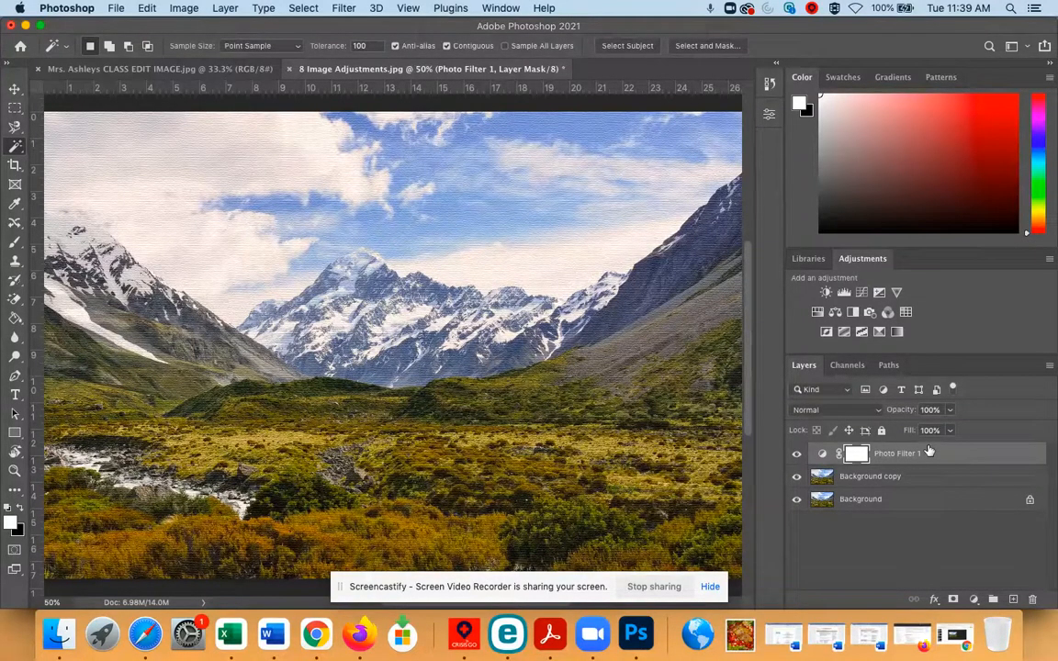
Toggle the visibility of the Photo Filter 1 and Background copy layers to compare the combined and separate effects, leaving both shown
left_click(797, 455)
left_click(796, 456)
left_click(797, 477)
left_click(797, 475)
left_click(797, 456)
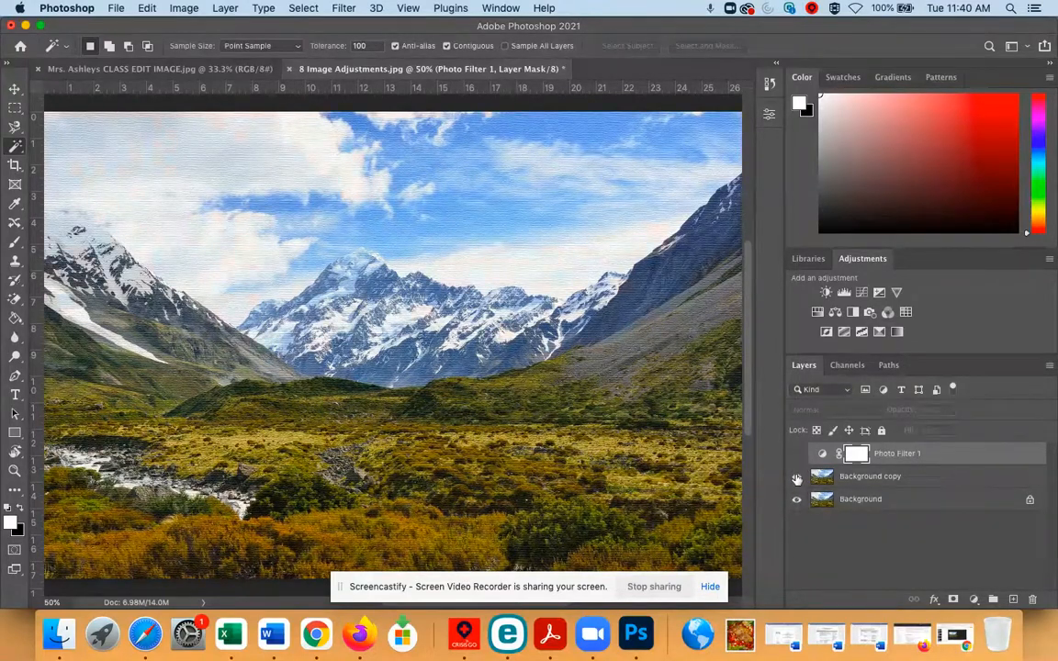
left_click(797, 477)
left_click(797, 478)
left_click(797, 454)
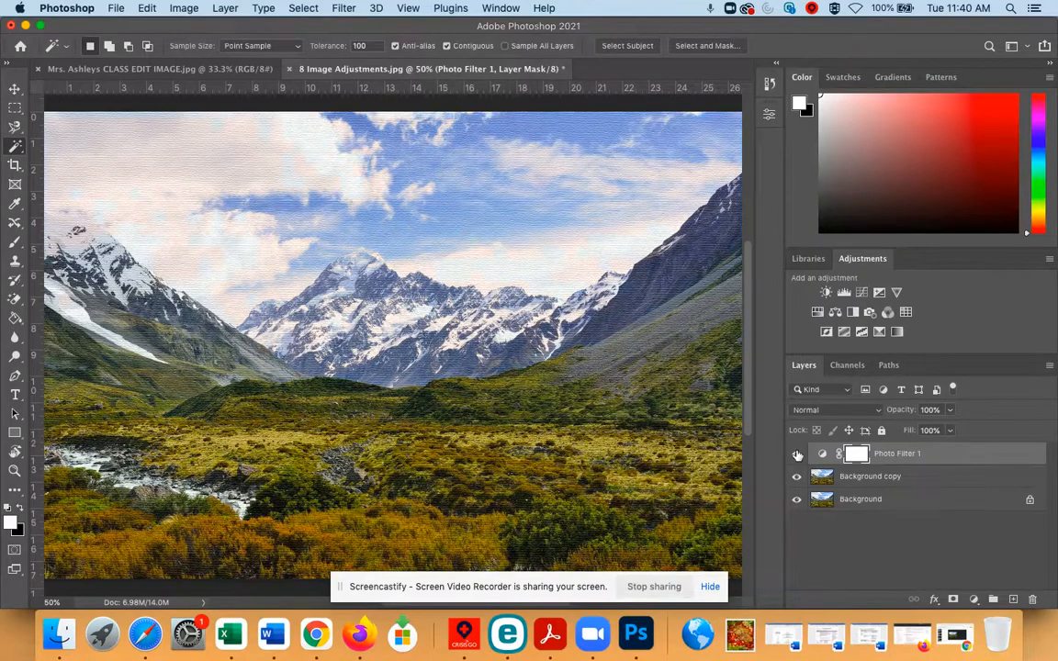